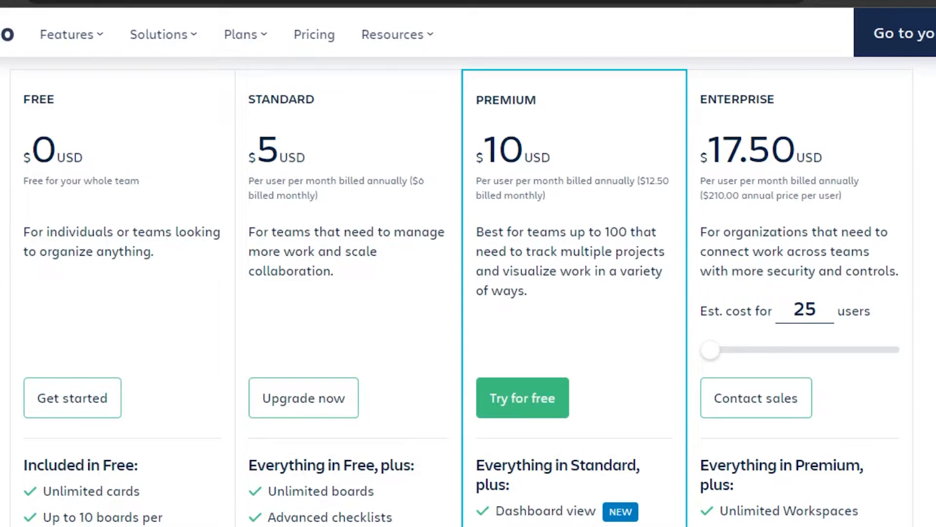
# - Set the Enterprise plan's cost estimate to 1009 users on the pricing page
pyautogui.scroll(-2, 761, 119)
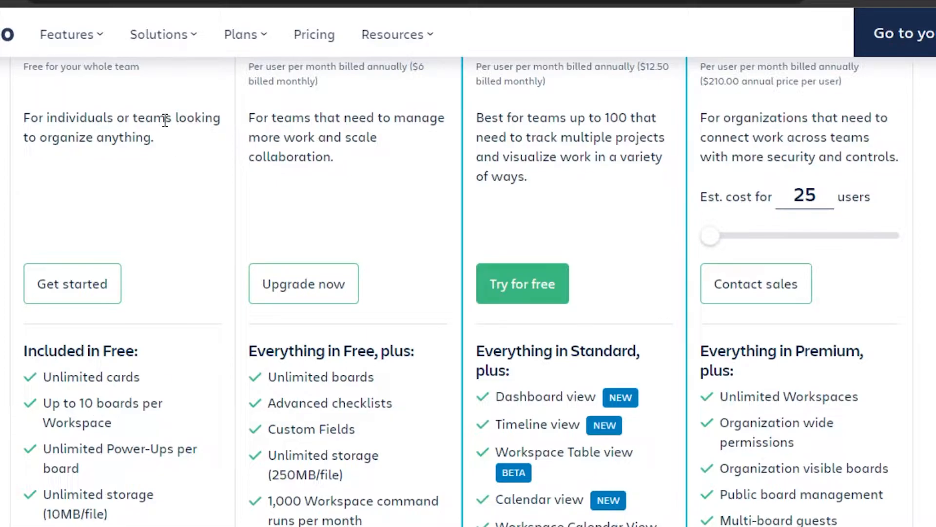
pyautogui.scroll(4, 468, 263)
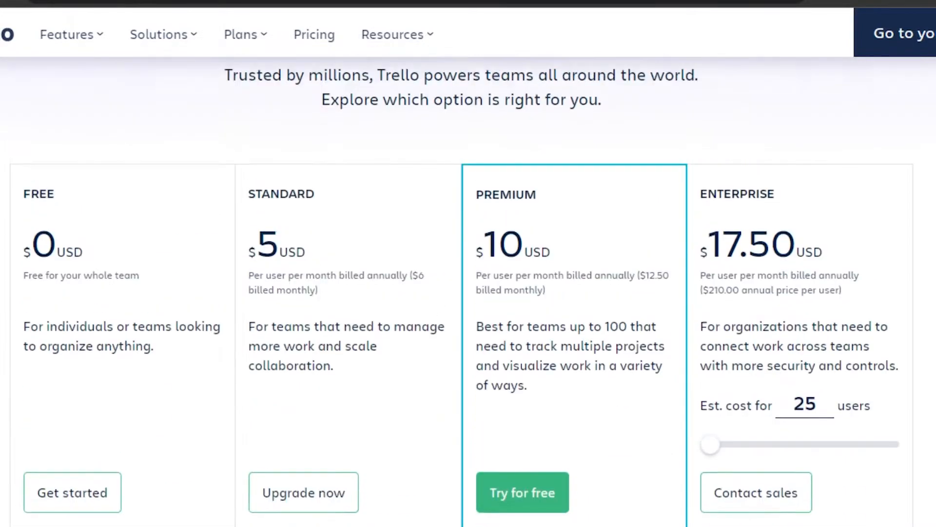
pyautogui.scroll(-2, 468, 263)
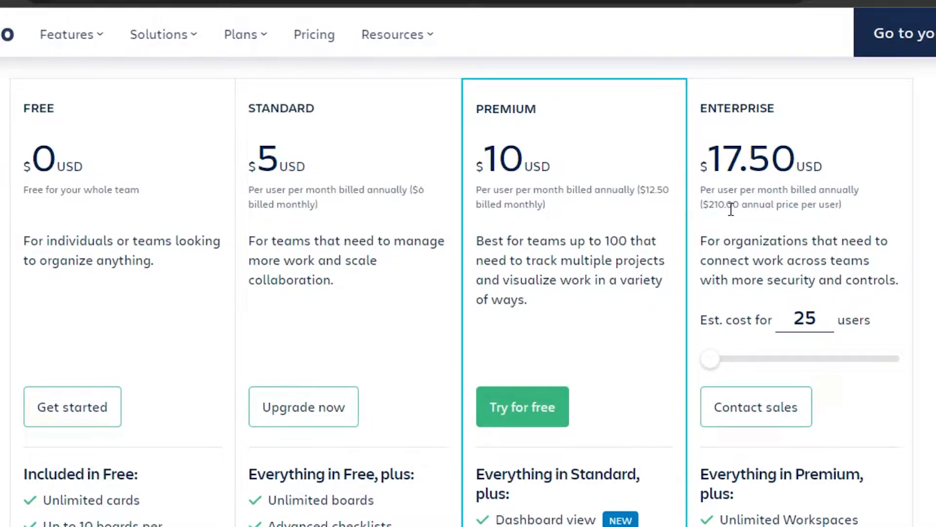
pyautogui.moveTo(717, 364); pyautogui.dragTo(749, 365)
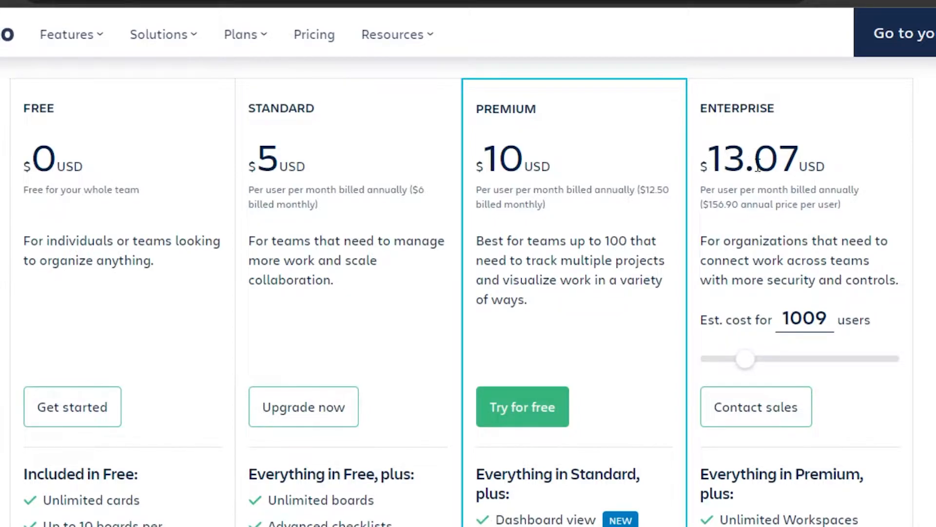
# - Compare the prices and included features of the Free, Standard, Premium and Enterprise plans
pyautogui.scroll(-10, 463, 297)
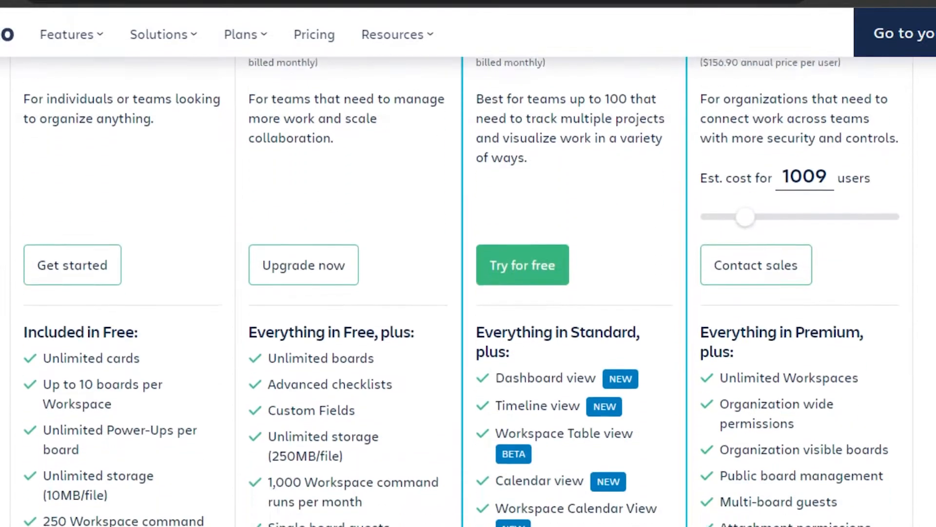
pyautogui.scroll(-2, 680, 91)
pyautogui.scroll(7, 681, 92)
pyautogui.scroll(-3, 680, 91)
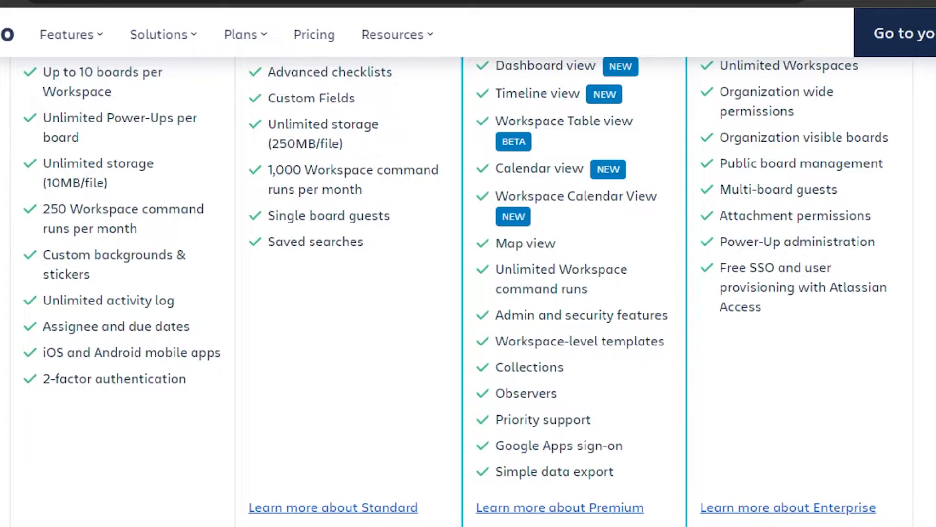
pyautogui.scroll(10, 527, 367)
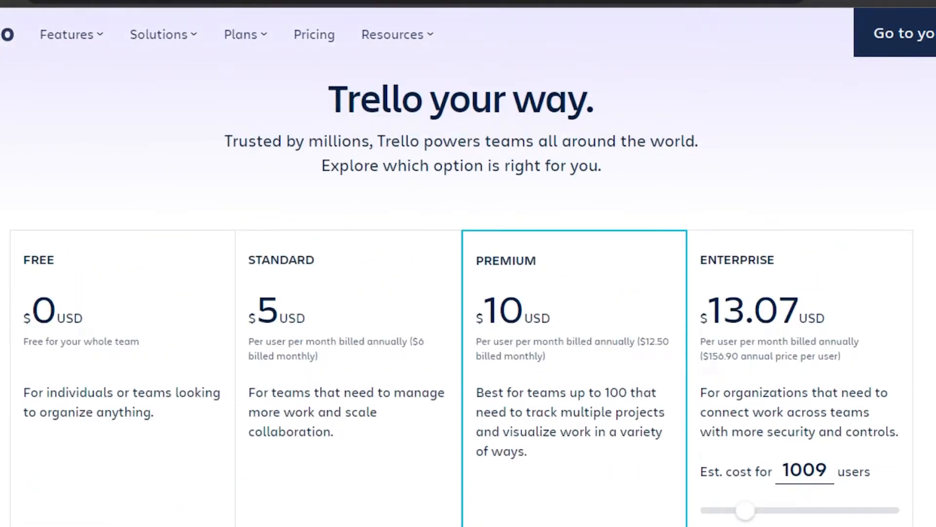
pyautogui.scroll(-4, 462, 287)
pyautogui.scroll(2, 461, 286)
pyautogui.scroll(-1, 461, 287)
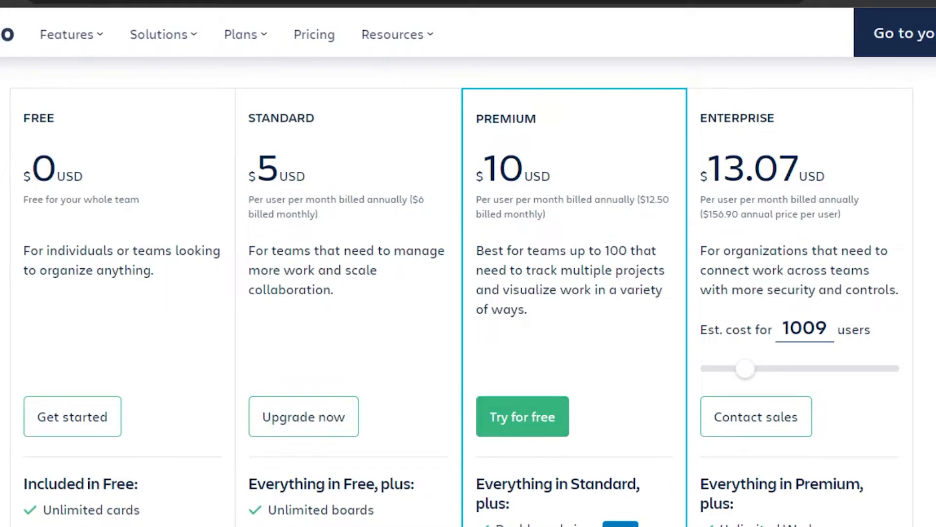
pyautogui.scroll(3, 468, 263)
pyautogui.scroll(-20, 469, 263)
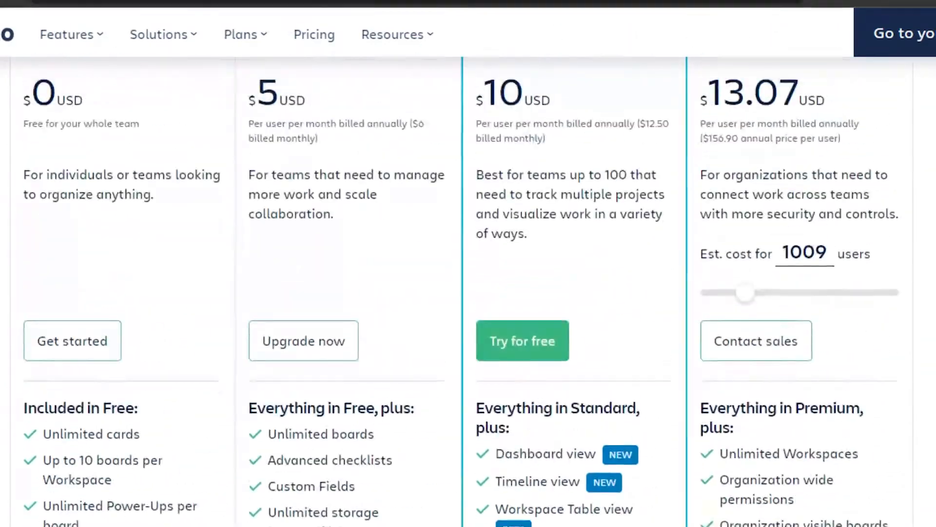
pyautogui.scroll(1, 468, 292)
pyautogui.scroll(-2, 468, 293)
pyautogui.scroll(5, 468, 293)
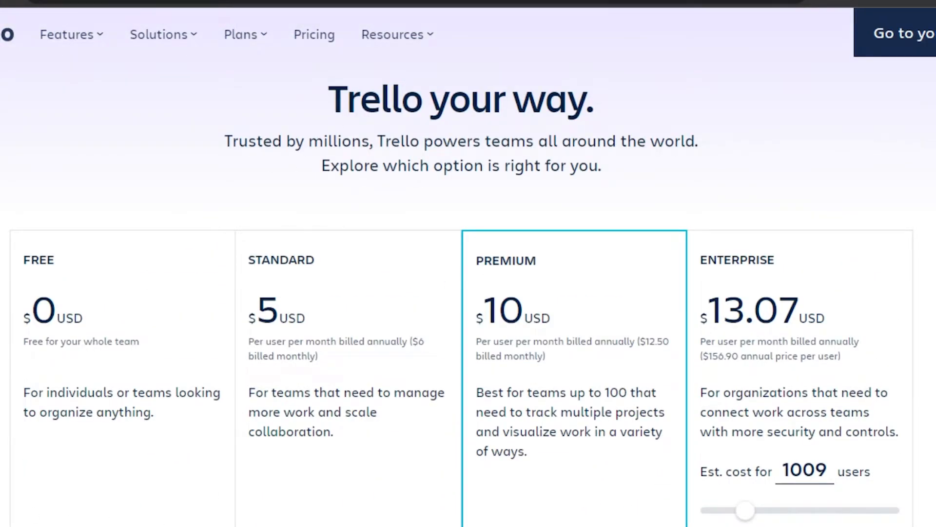
pyautogui.scroll(-10, 468, 293)
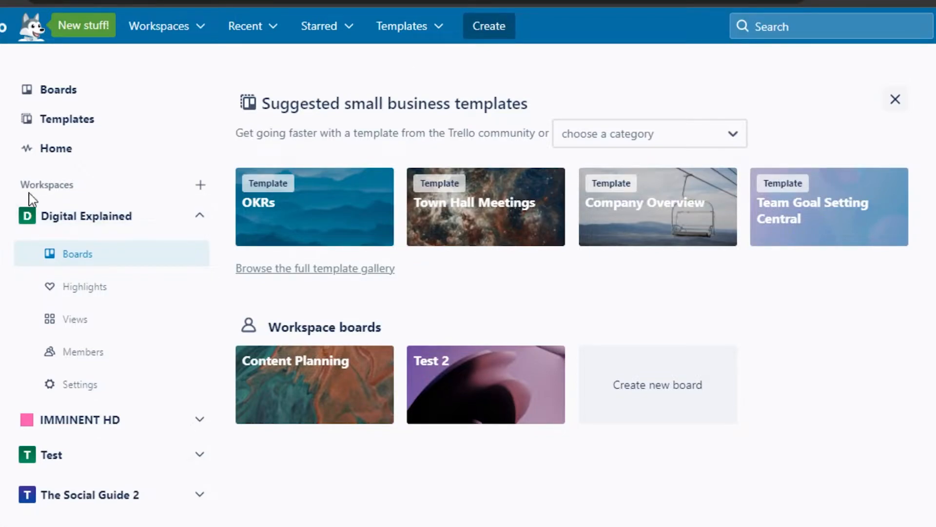
# - Start a new workspace named "How to Global" and set its type to Small Business
pyautogui.click(204, 185)
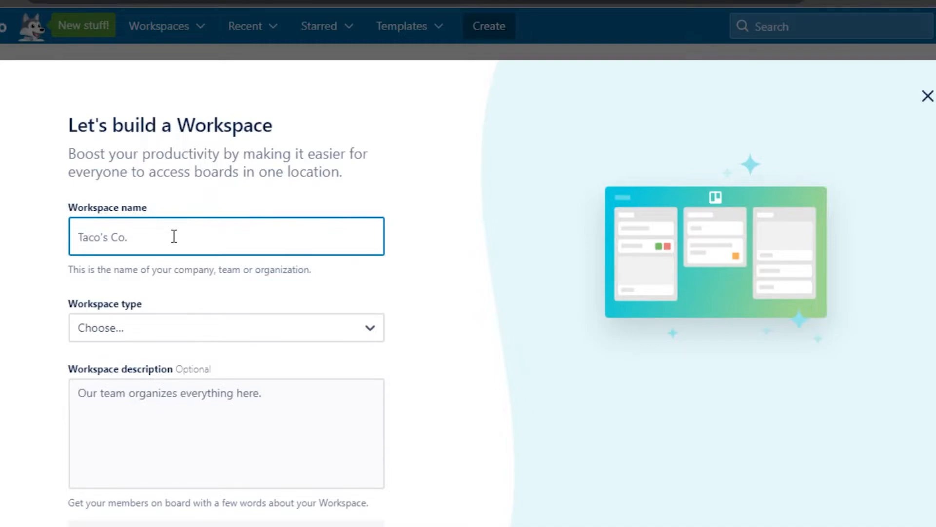
pyautogui.write('How to Global')
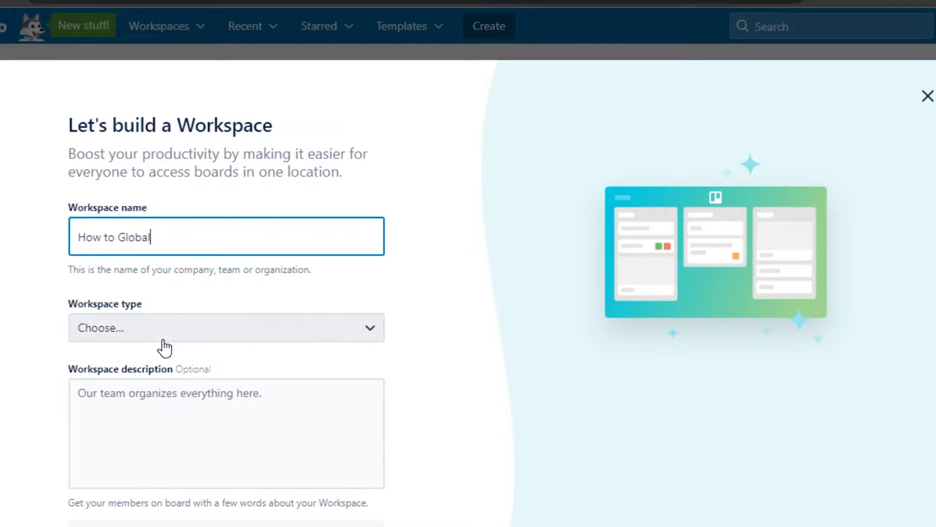
pyautogui.click(310, 330)
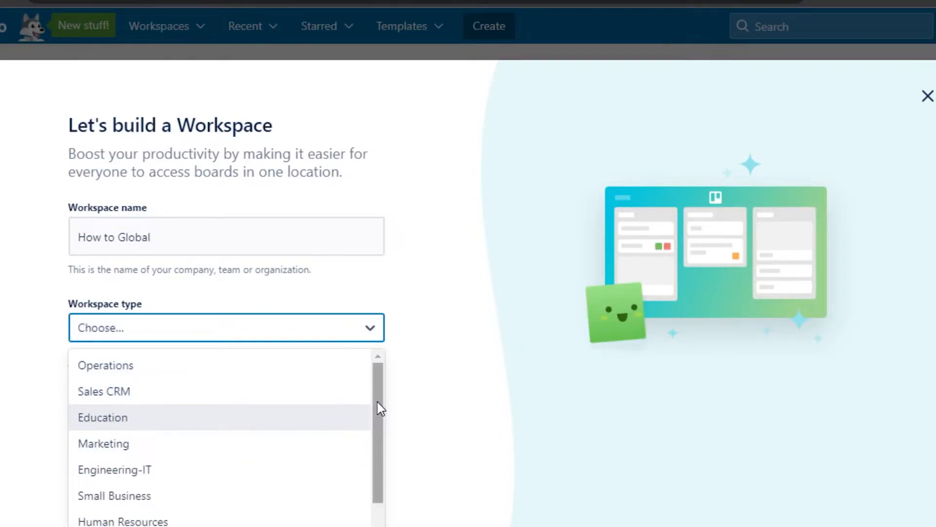
pyautogui.moveTo(380, 401); pyautogui.dragTo(382, 462)
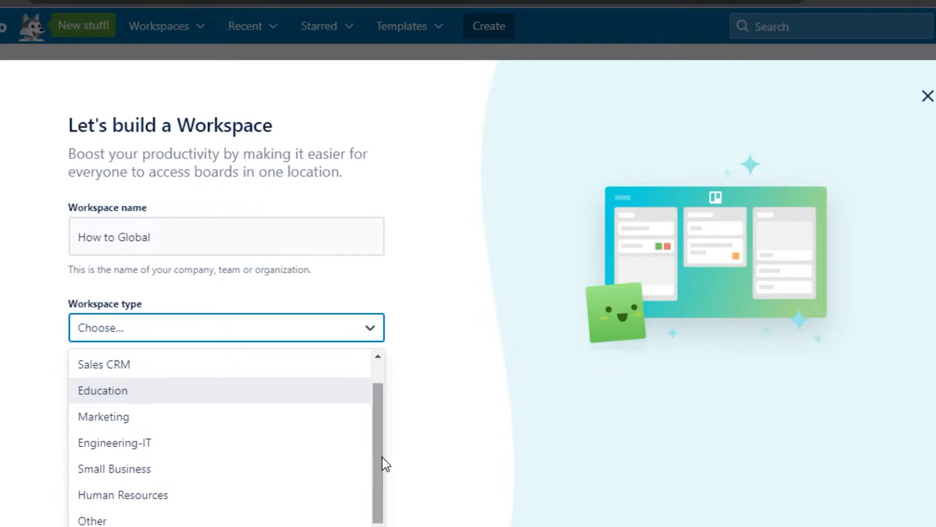
pyautogui.click(109, 467)
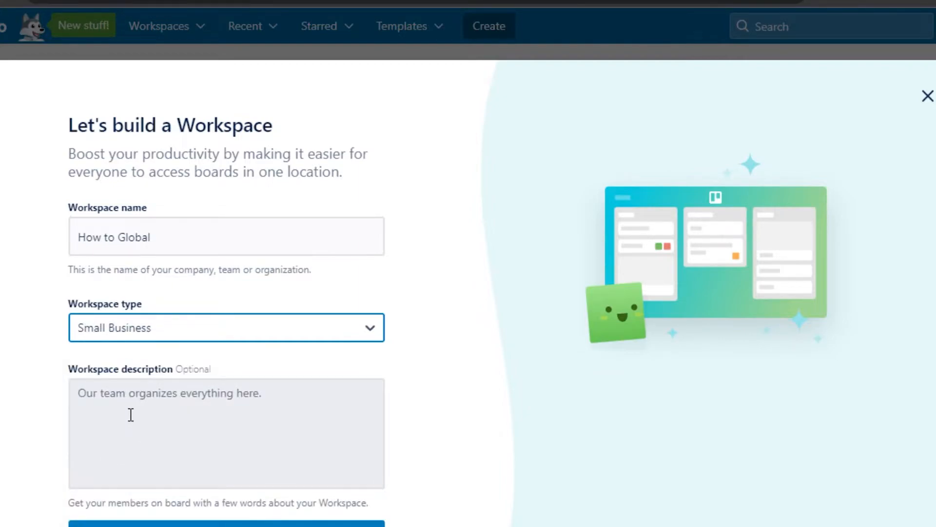
# - Give the workspace the description "youtube channel" and create it, skipping the team invitation
pyautogui.click(140, 402)
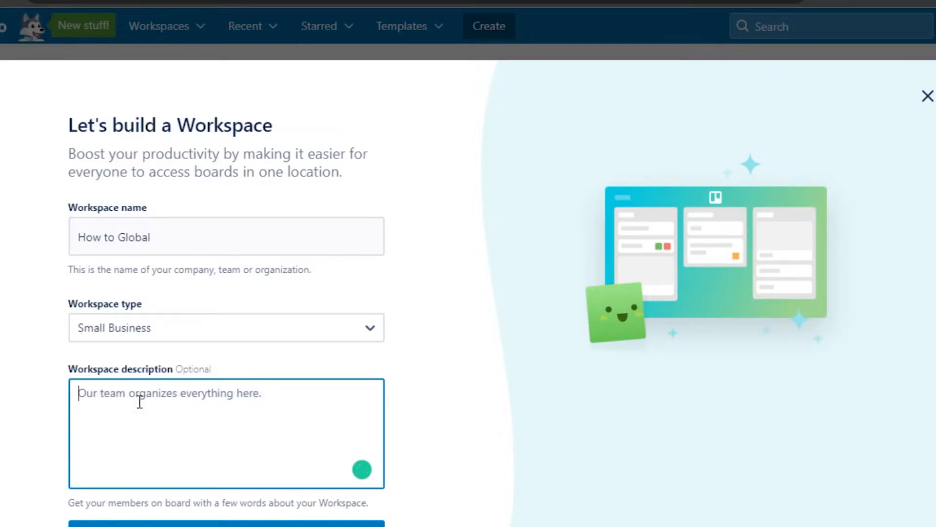
pyautogui.write('youtube channel')
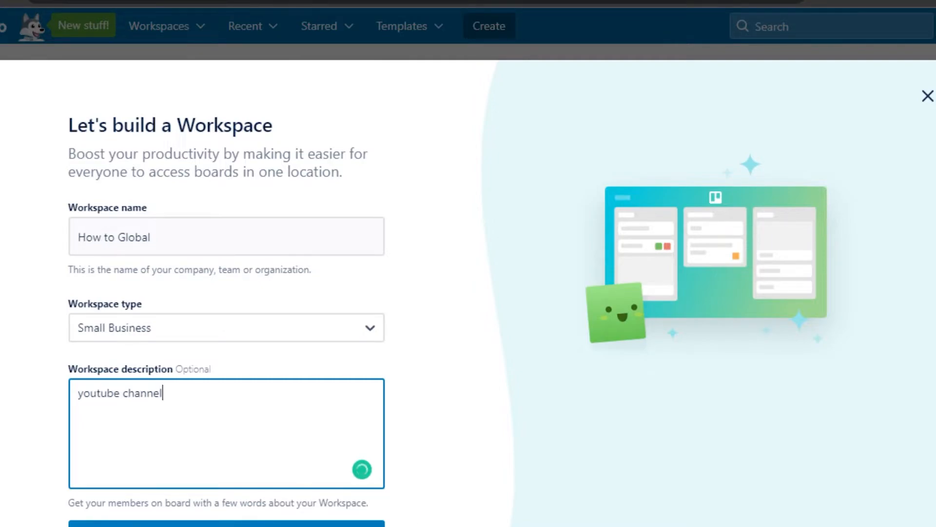
pyautogui.click(345, 523)
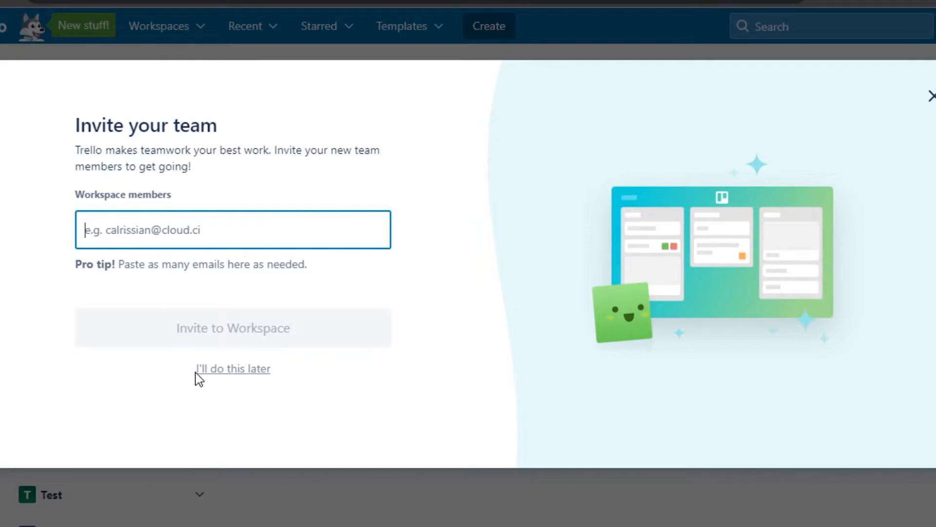
pyautogui.click(239, 371)
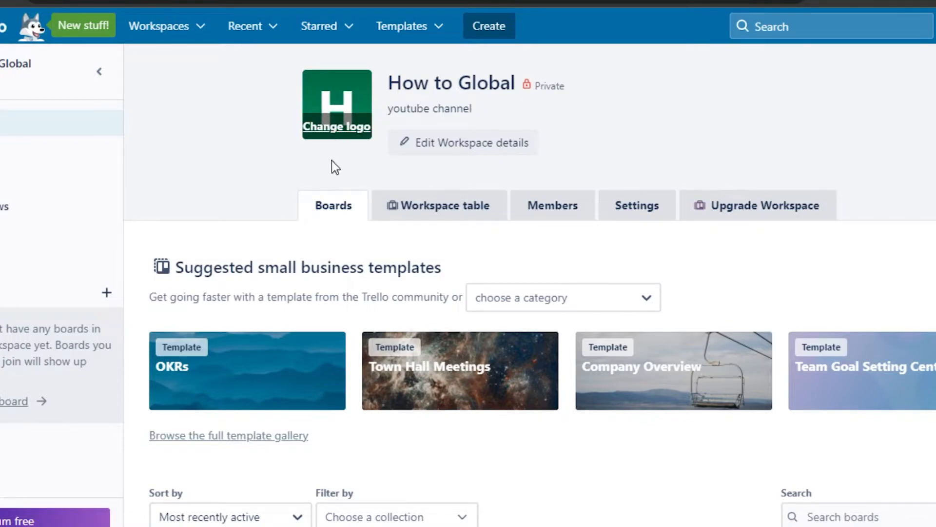
# - Look over the How to Global workspace's boards page, including its suggested templates and board area
pyautogui.scroll(-3, 530, 293)
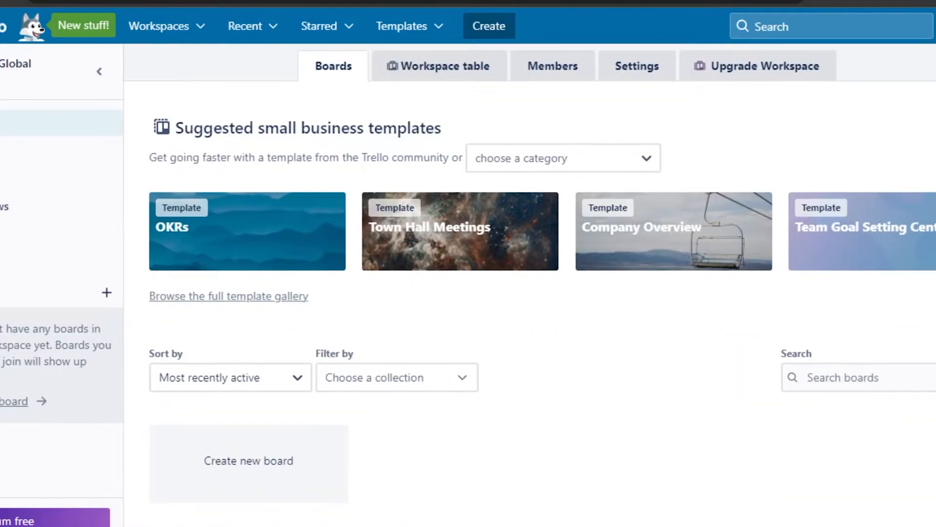
pyautogui.scroll(1, 530, 284)
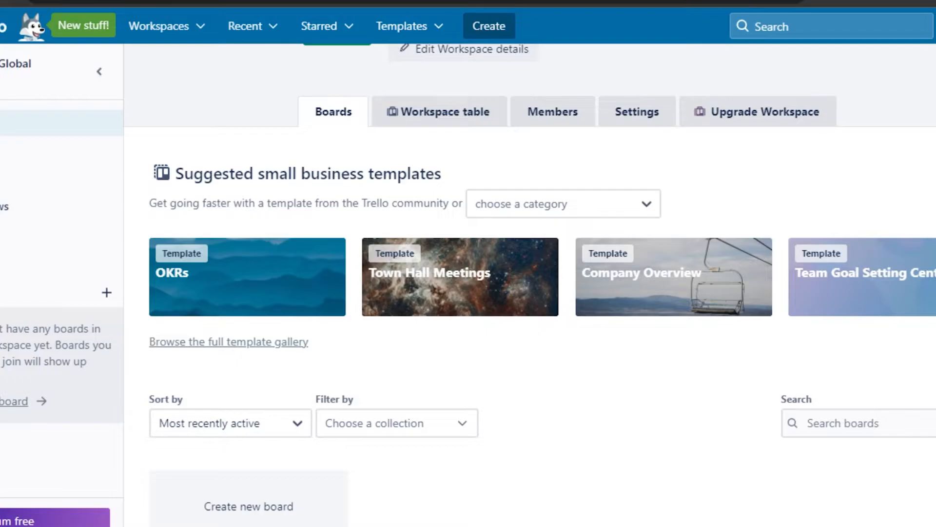
pyautogui.scroll(-1, 476, 335)
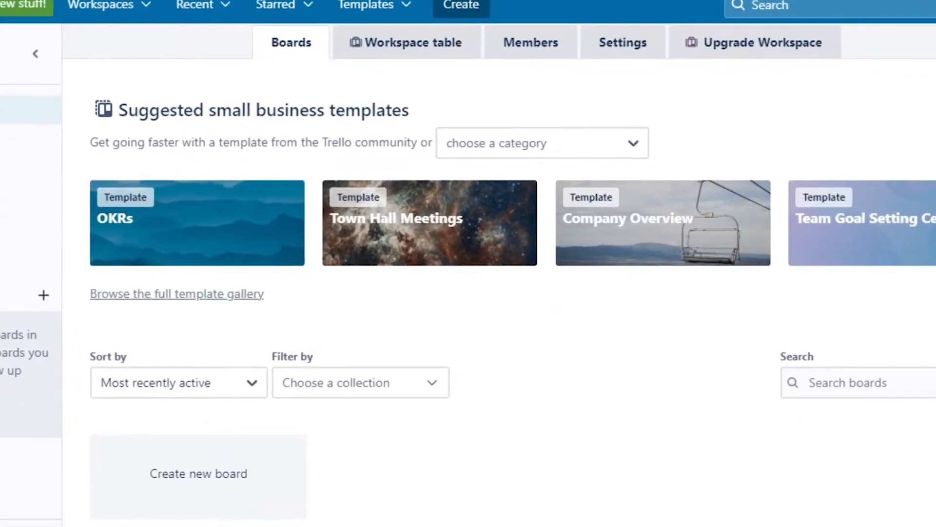
pyautogui.scroll(3, 499, 273)
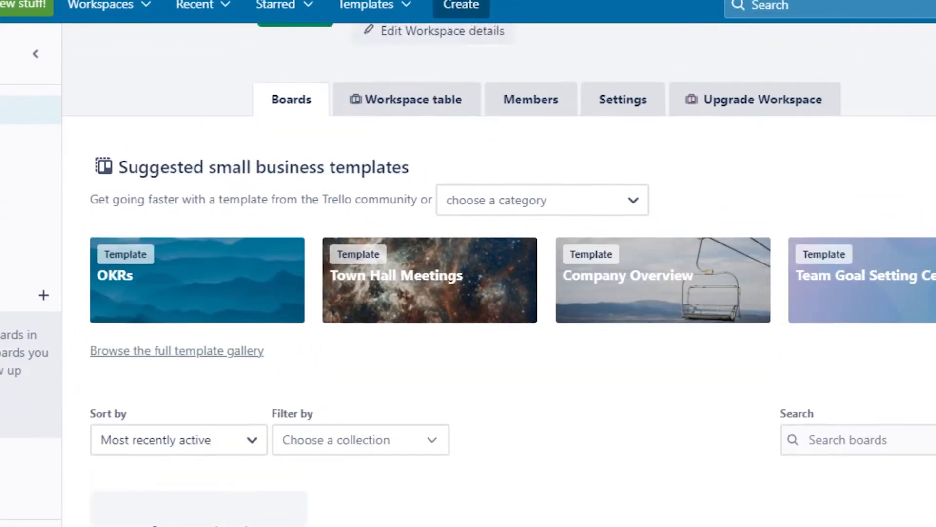
pyautogui.scroll(-3, 499, 273)
pyautogui.scroll(3, 255, 278)
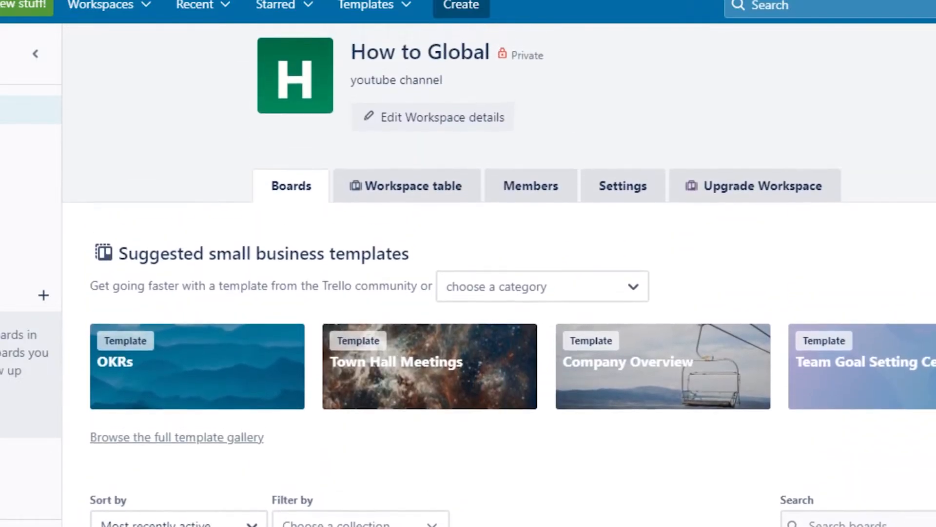
pyautogui.scroll(-2, 255, 278)
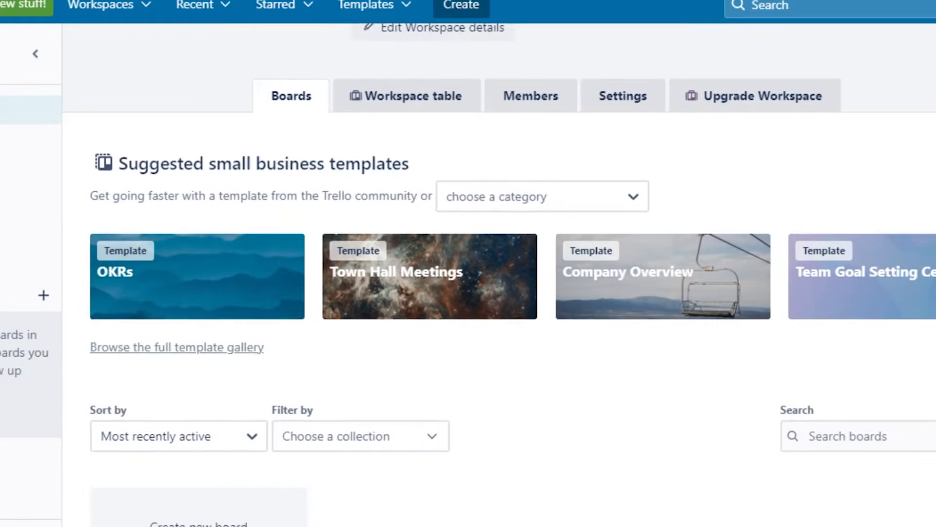
pyautogui.scroll(-1, 393, 261)
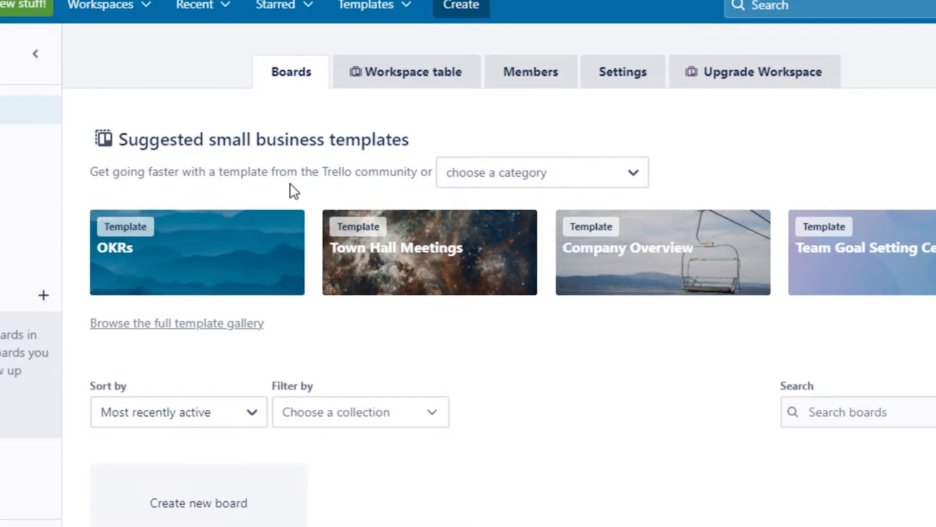
# - Create a board titled "Content Creation" in the How to Global workspace, using the first snowy mountain photo as background
pyautogui.click(43, 295)
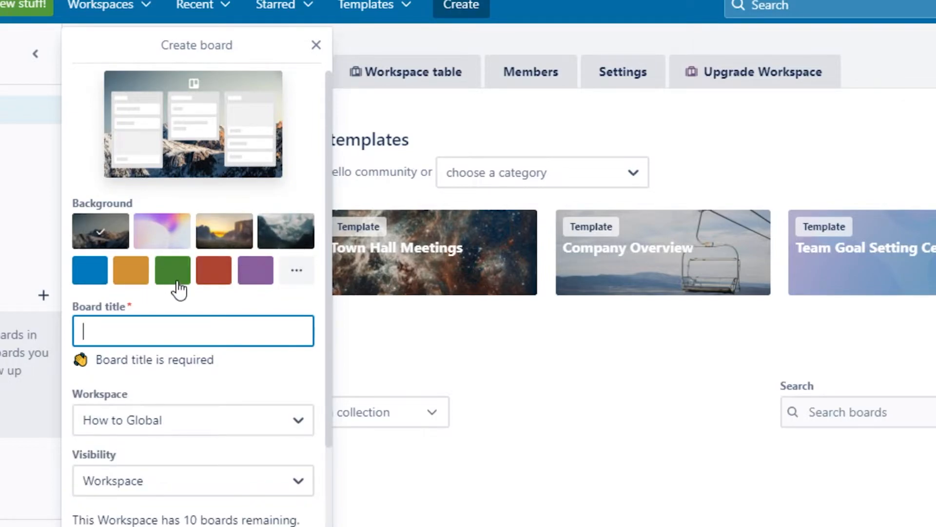
pyautogui.click(220, 239)
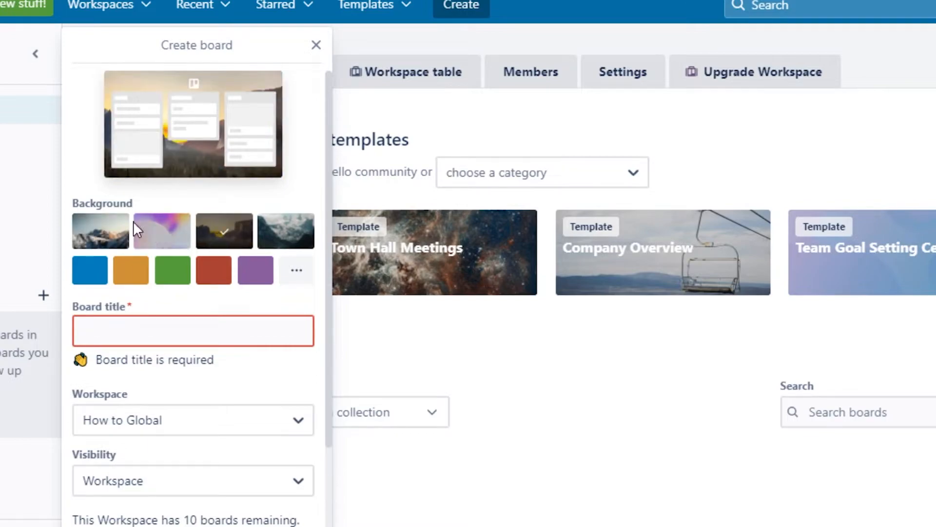
pyautogui.click(96, 240)
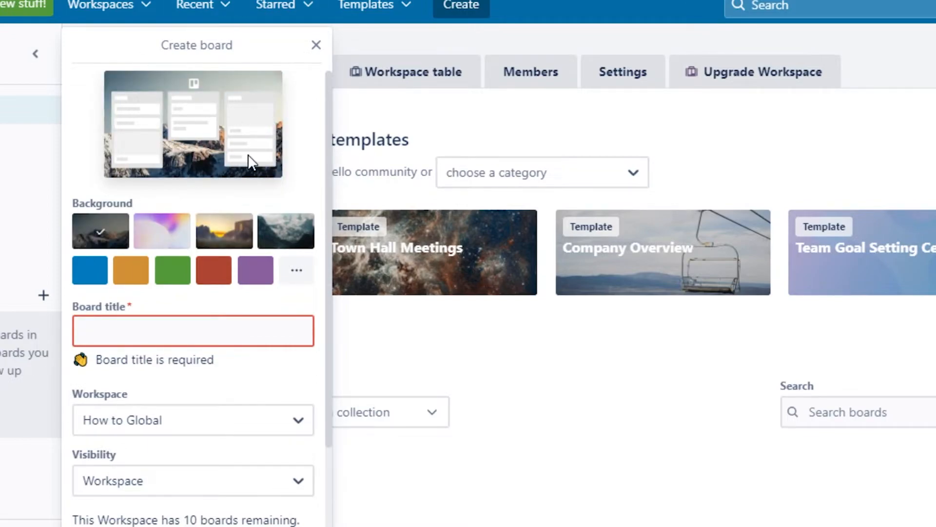
pyautogui.click(125, 329)
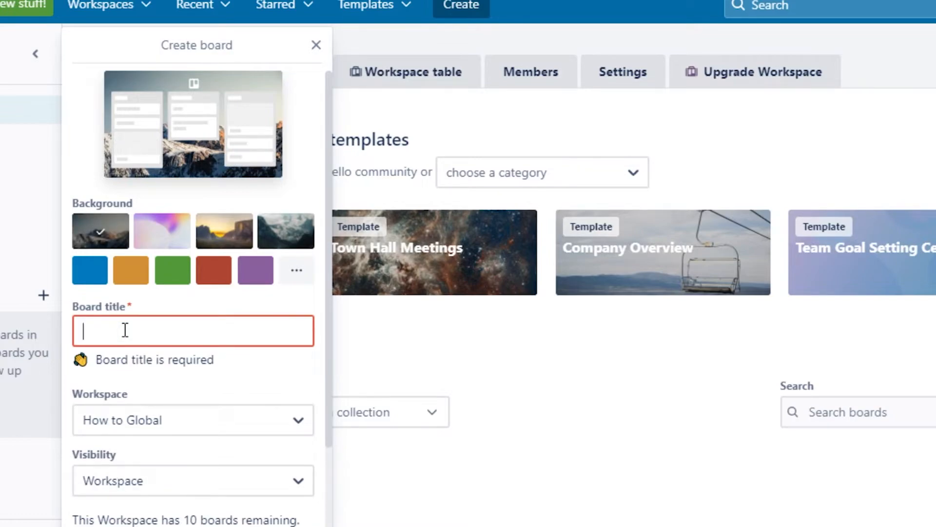
pyautogui.write('Co')
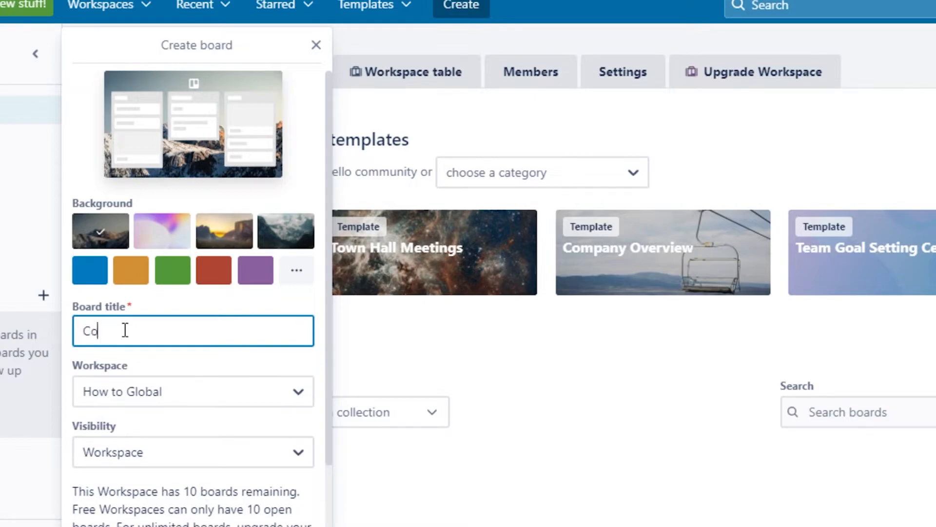
pyautogui.write('ntent Creation')
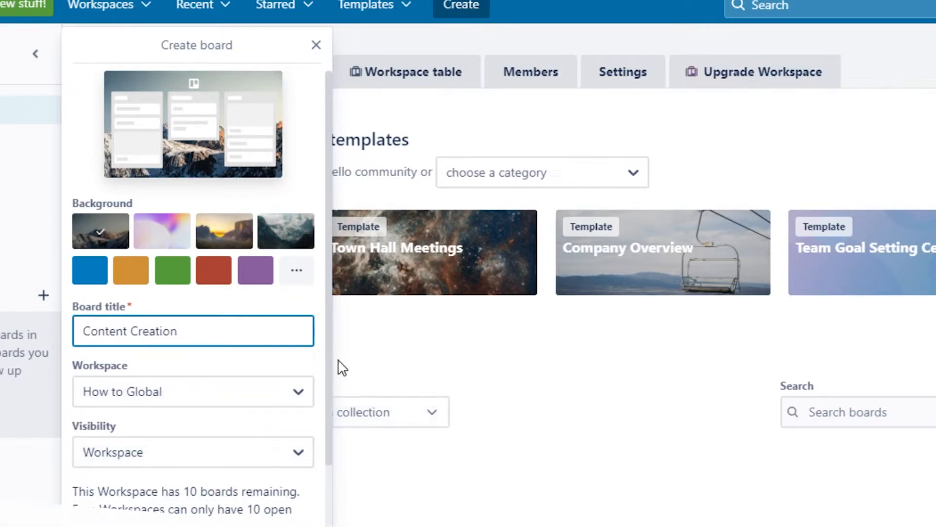
pyautogui.scroll(-3, 330, 355)
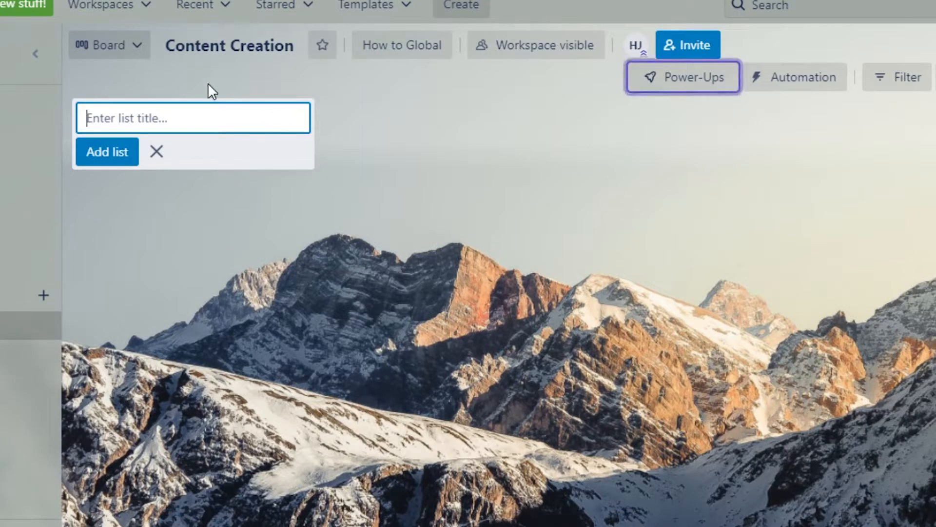
# - Look through the alternative views offered for the Content Creation board
pyautogui.click(130, 58)
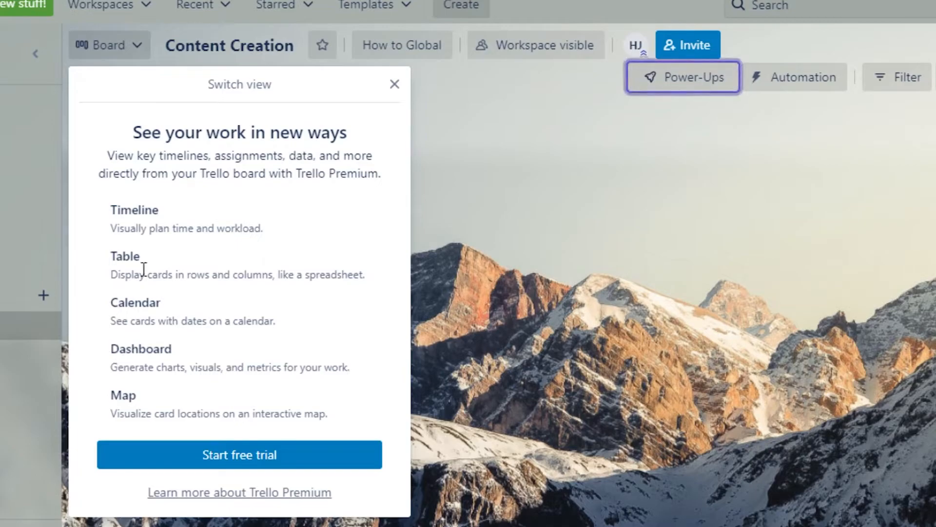
pyautogui.click(395, 86)
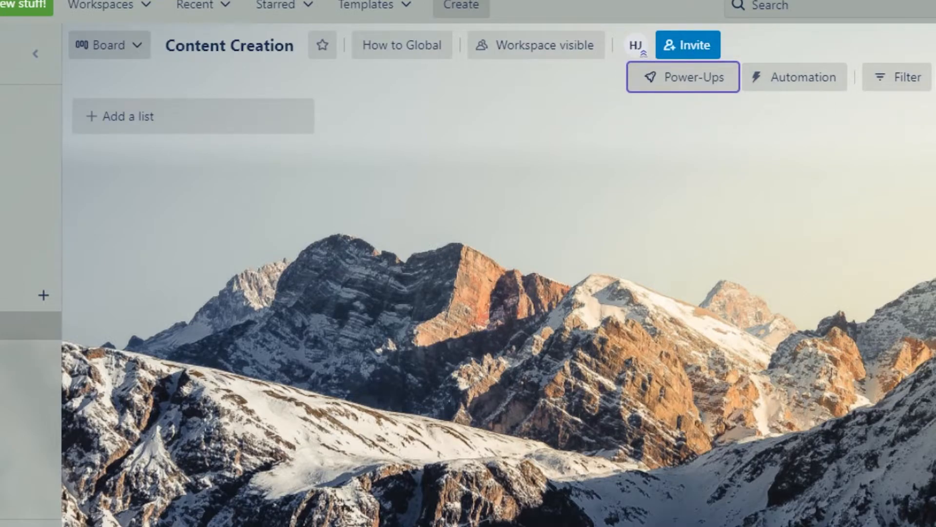
# - Add two lists titled "To Do" and "in progress" to the Content Creation board
pyautogui.click(110, 125)
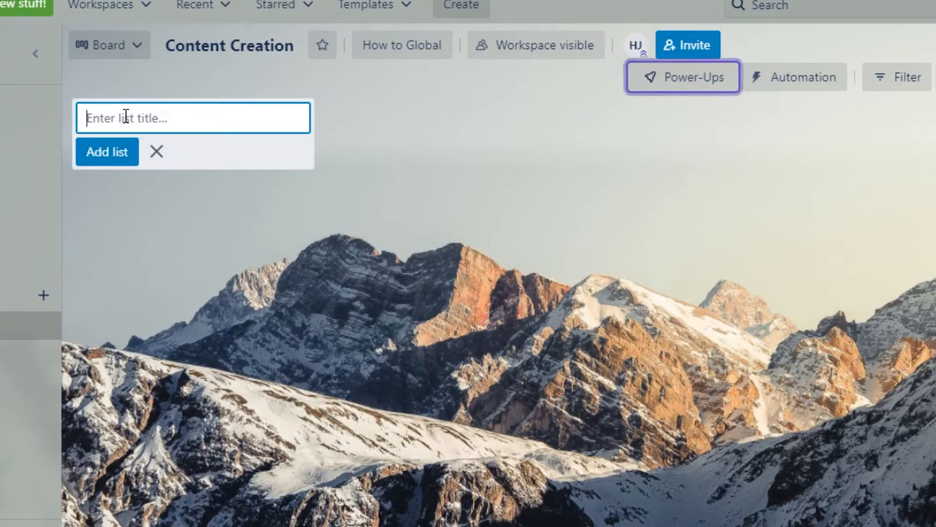
pyautogui.write('To Do')
pyautogui.click(111, 150)
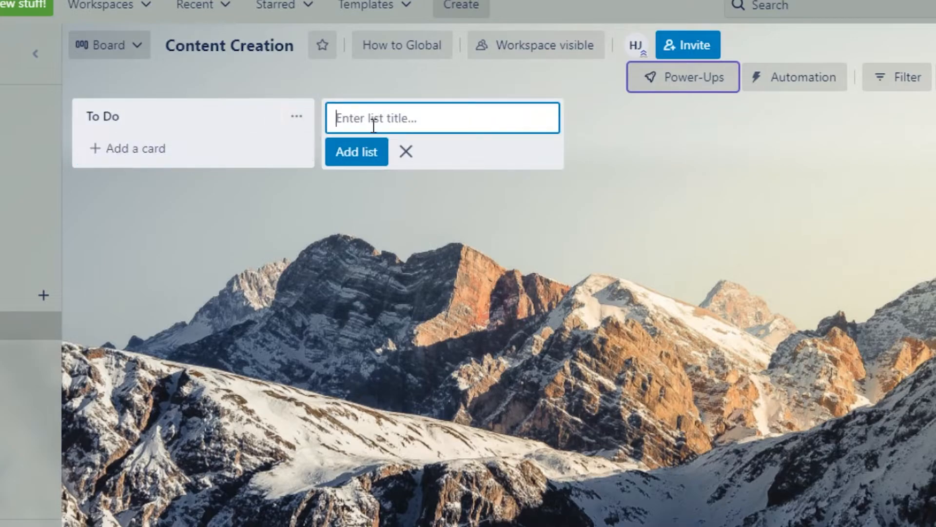
pyautogui.write('in p')
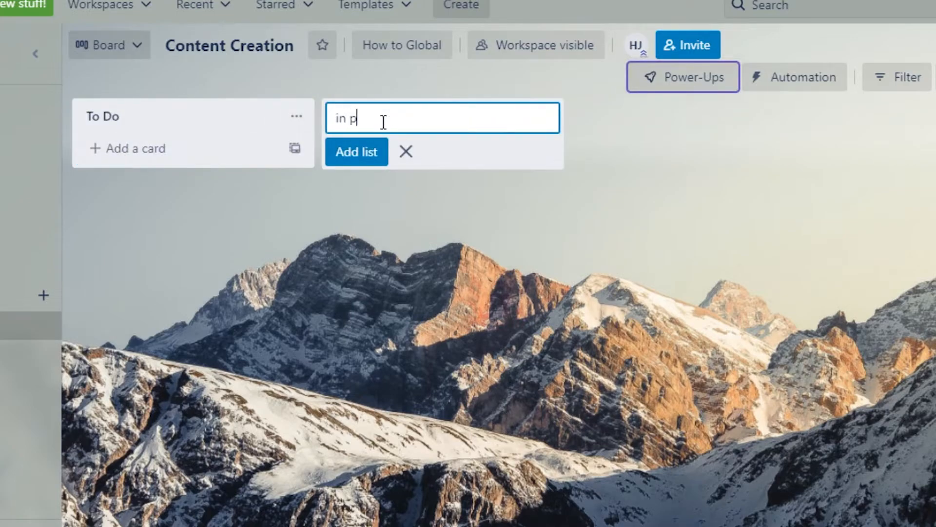
pyautogui.write('rogress')
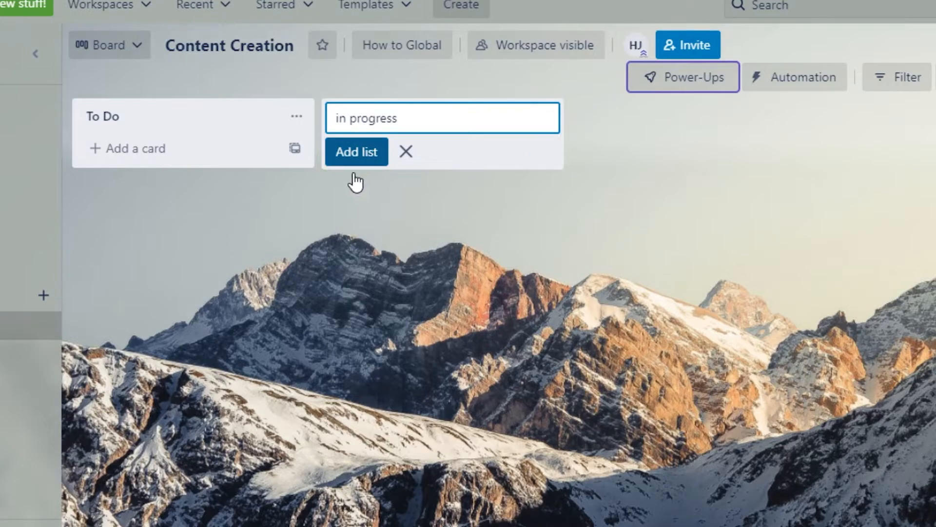
pyautogui.click(356, 155)
# - Add two more lists titled "complete" and "error" after the in progress list
pyautogui.write('complete')
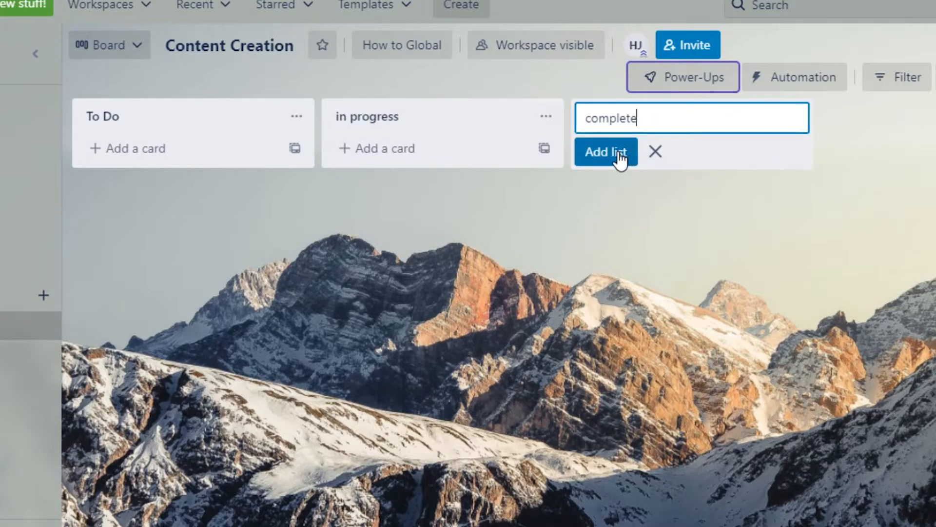
pyautogui.click(620, 154)
pyautogui.write('er')
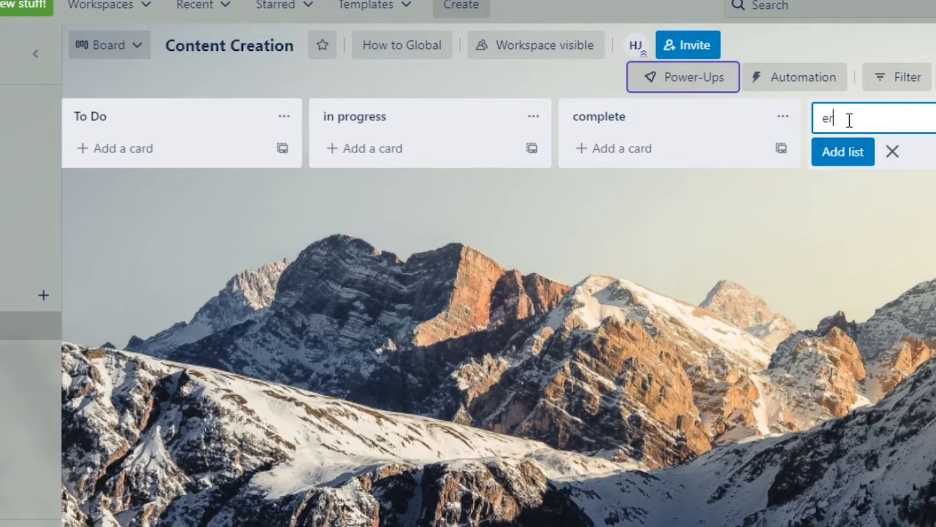
pyautogui.write('ror')
pyautogui.click(857, 164)
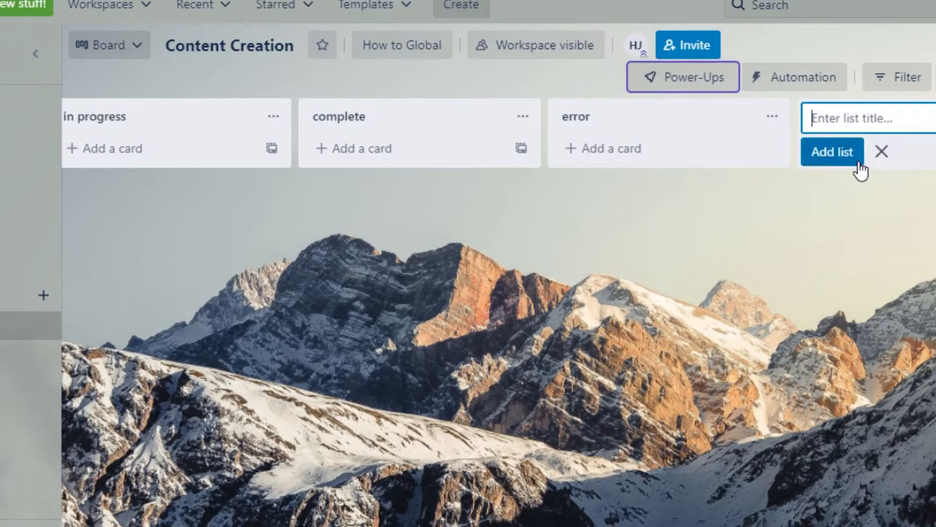
# - Add three cards titled "Task 1", "task 2" and "task 3" to the To Do list
pyautogui.hscroll(-3, 500, 133)
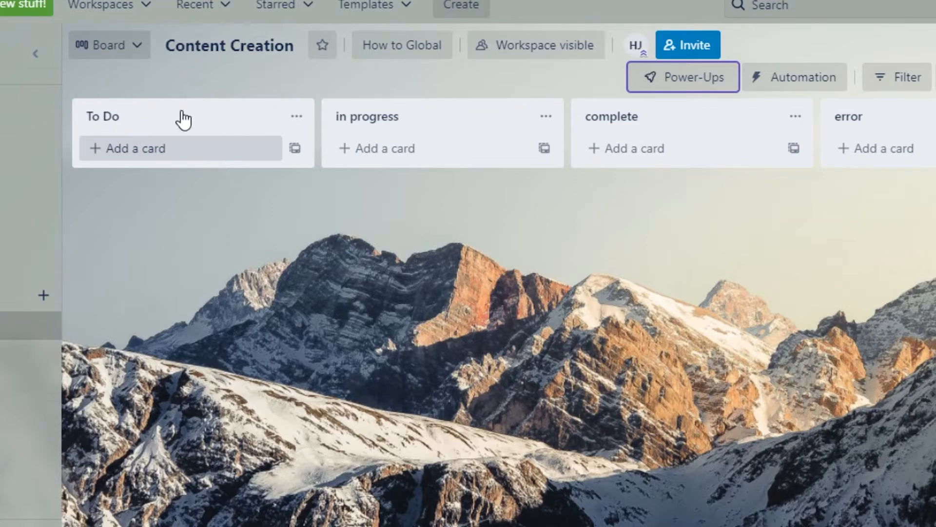
pyautogui.click(124, 152)
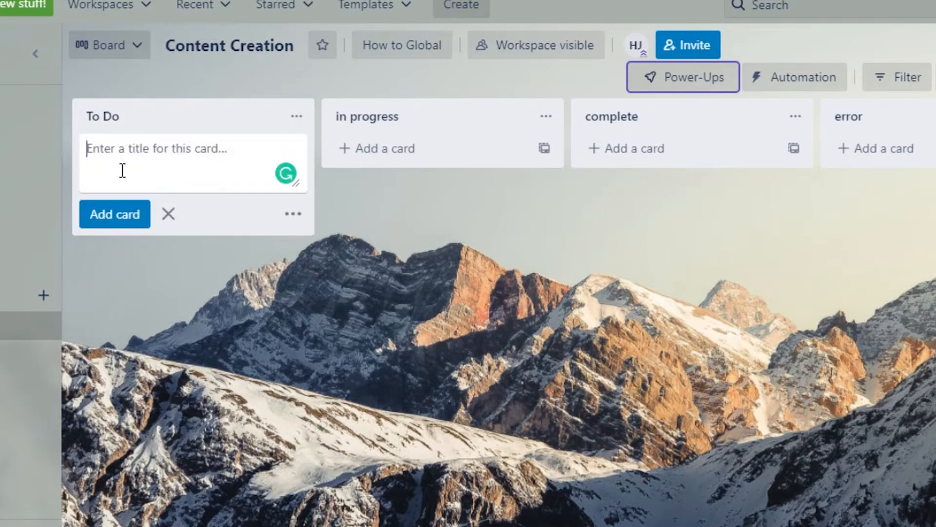
pyautogui.write('T')
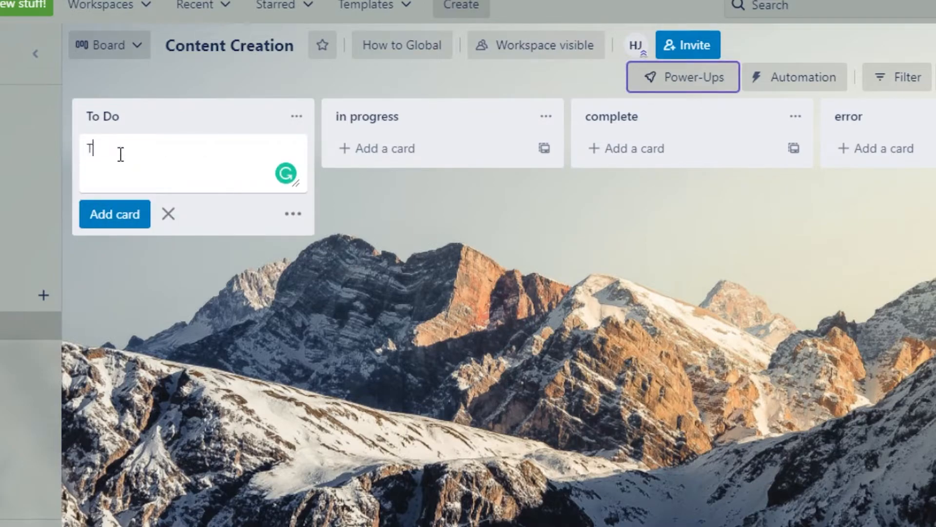
pyautogui.write('ask 1')
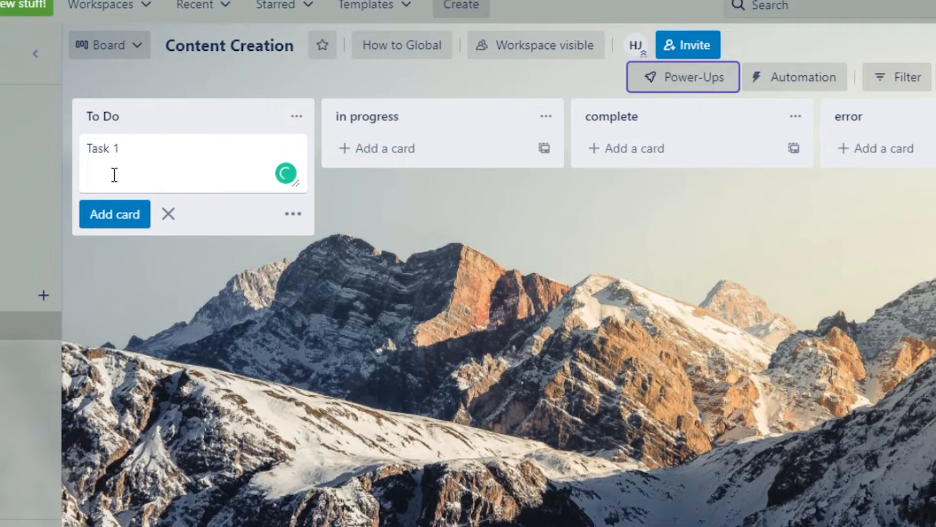
pyautogui.click(113, 214)
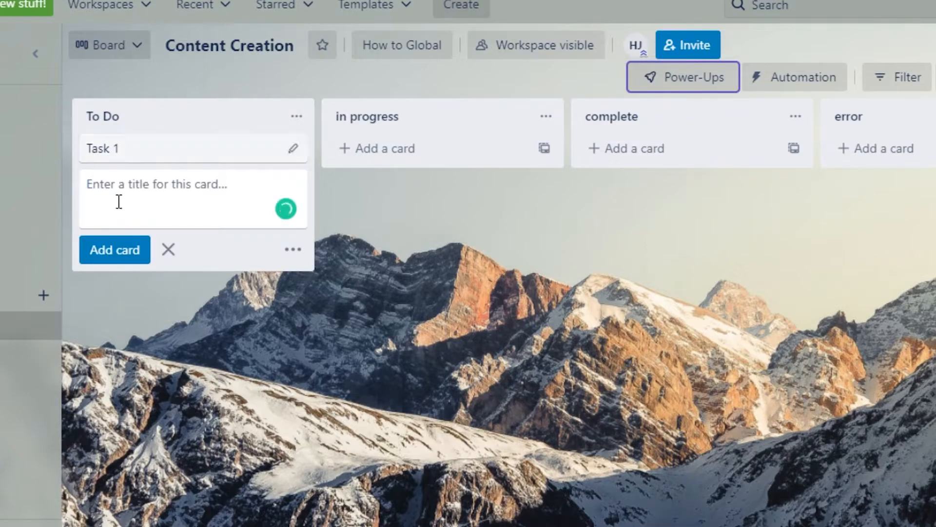
pyautogui.write('task 2')
pyautogui.press('Return')
pyautogui.write('task 3')
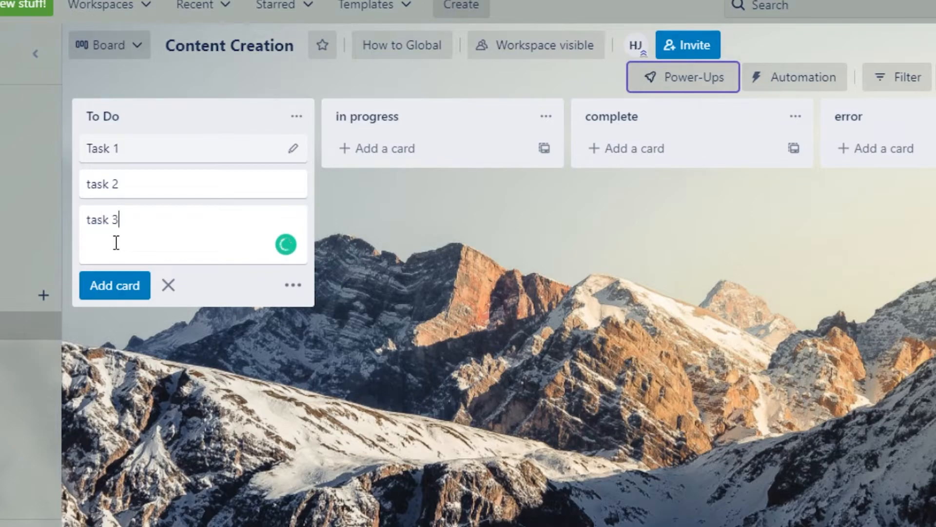
pyautogui.click(115, 286)
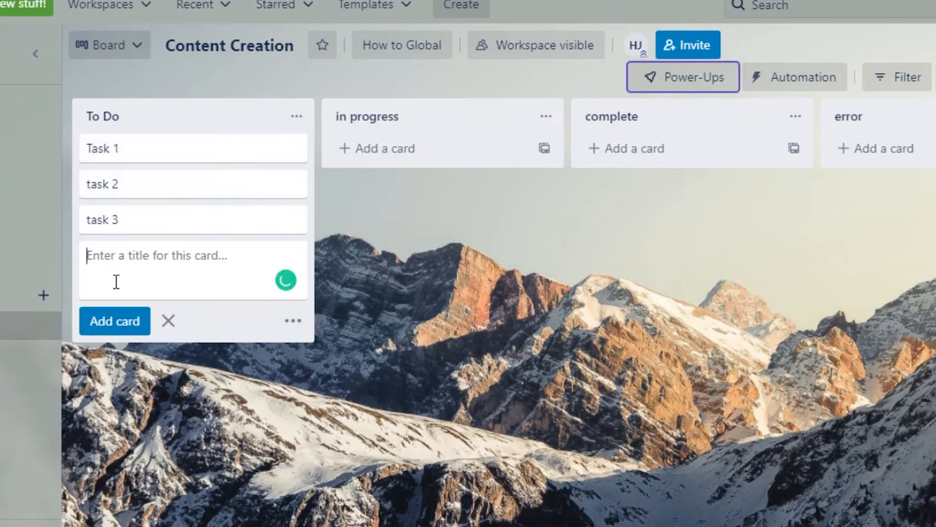
pyautogui.click(356, 233)
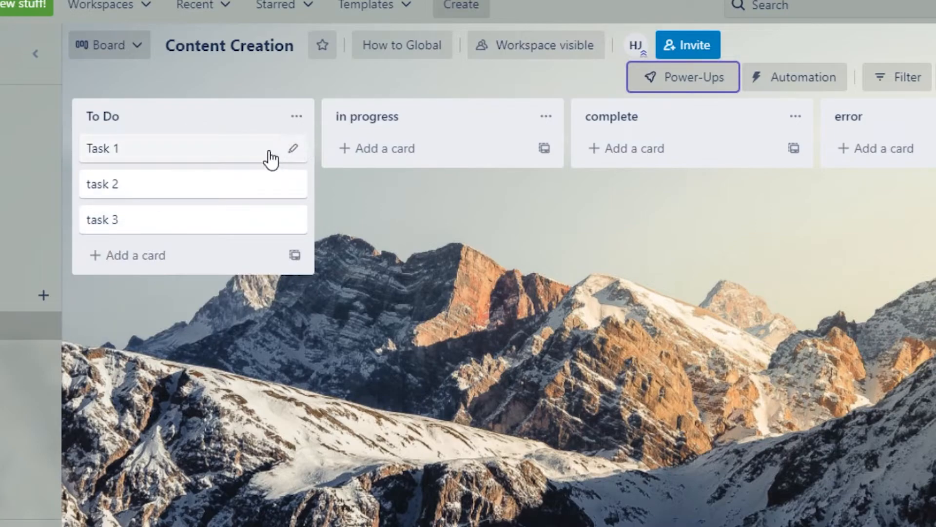
# - Give the Task 1 card the description "record video" and save it
pyautogui.click(230, 146)
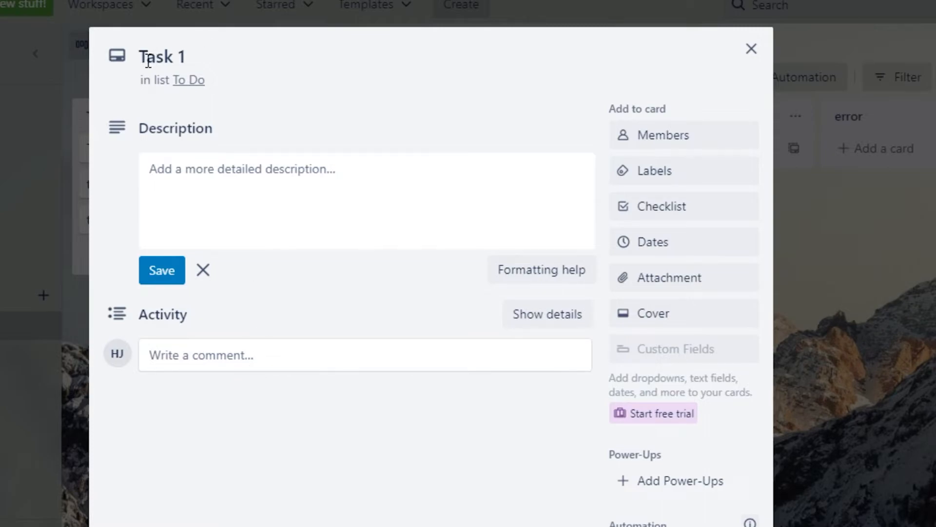
pyautogui.click(190, 187)
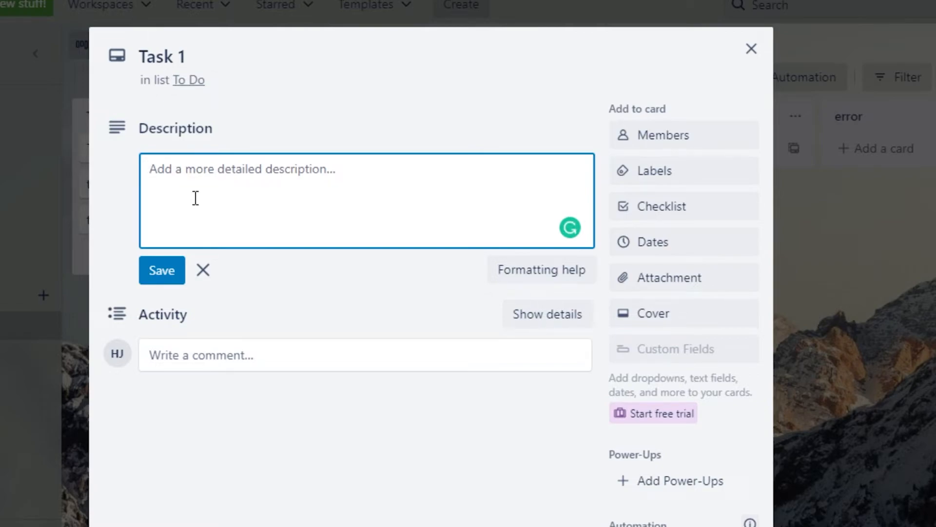
pyautogui.write('record video')
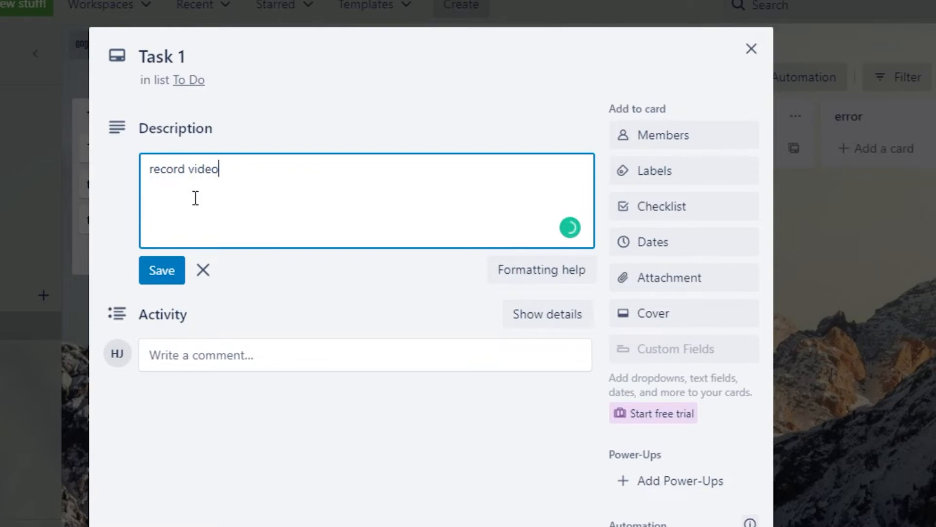
pyautogui.click(171, 272)
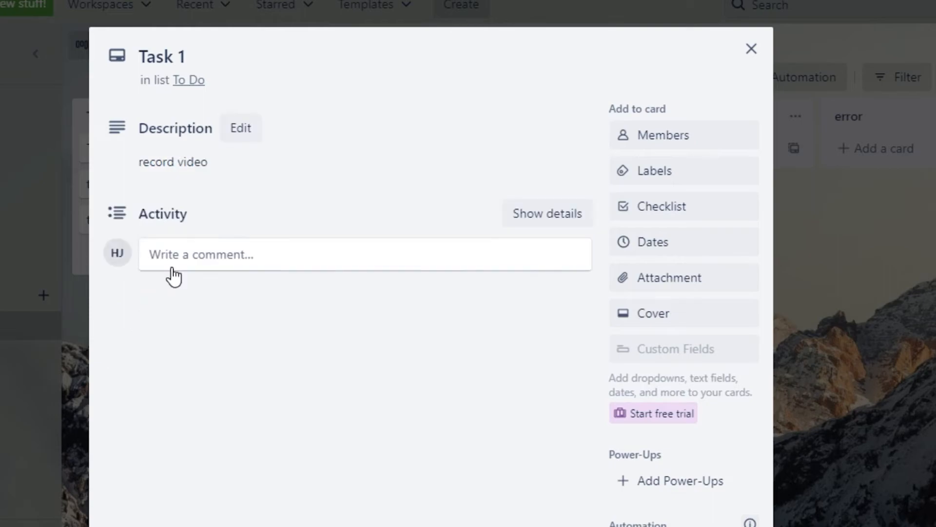
# - Assign the listed board member to the Task 1 card
pyautogui.click(671, 140)
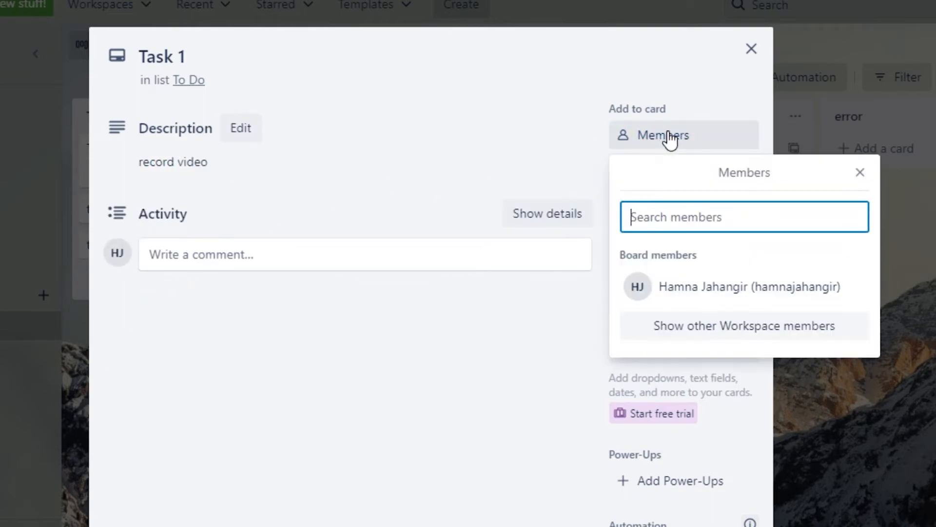
pyautogui.click(653, 289)
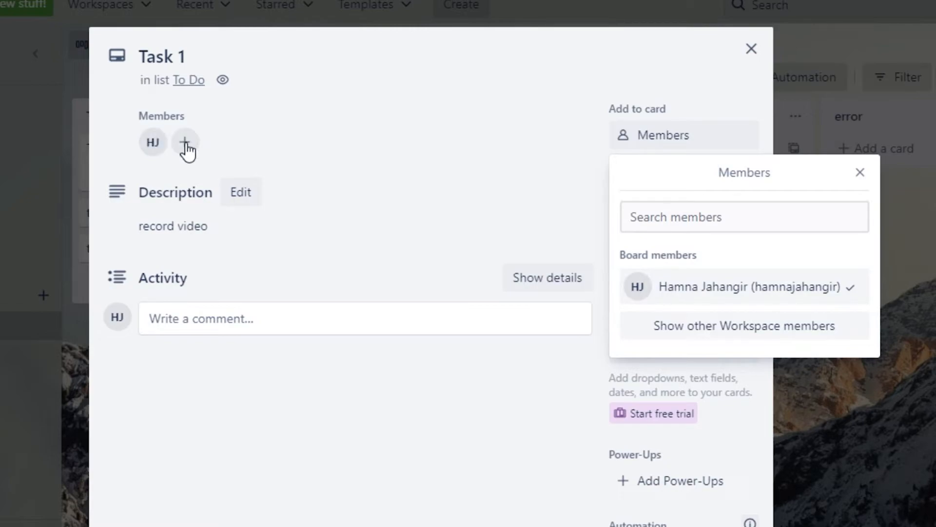
pyautogui.click(452, 102)
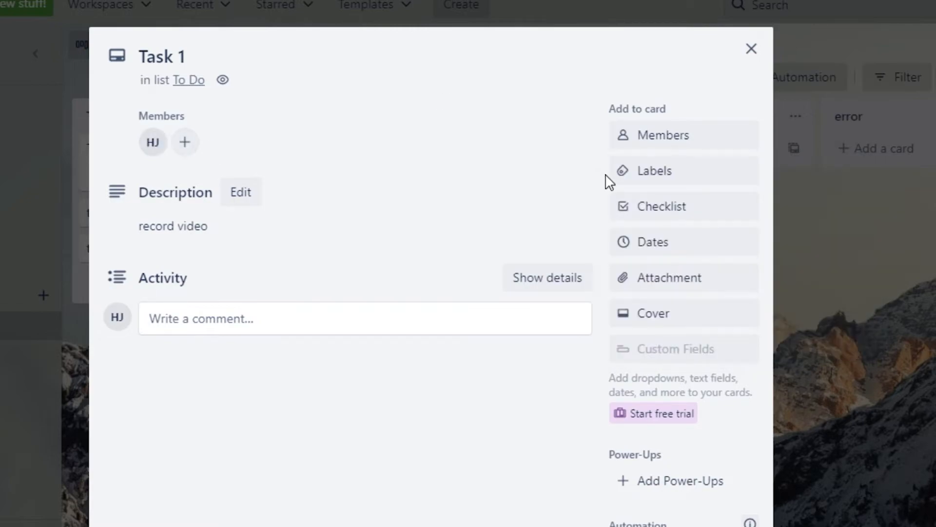
# - Name the green label "Rcording" from the Task 1 card, leaving it unassigned, and save it
pyautogui.click(641, 174)
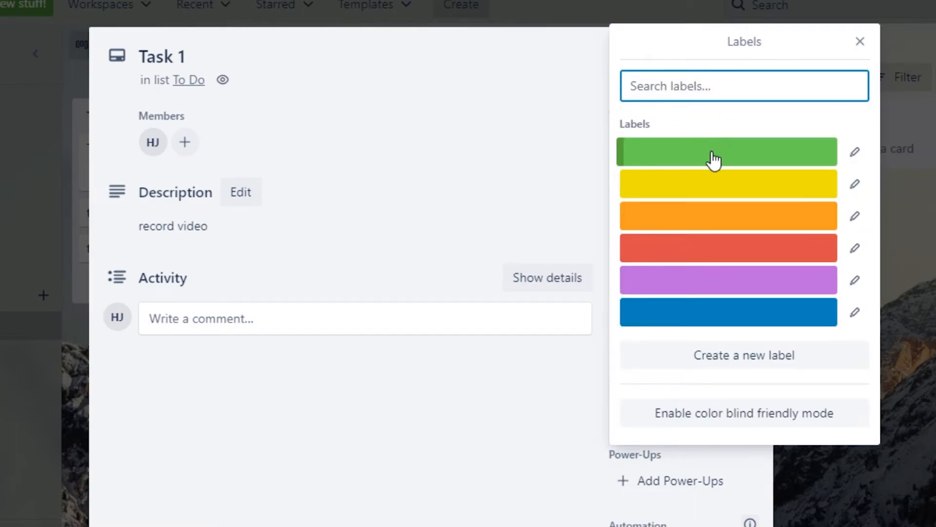
pyautogui.click(773, 155)
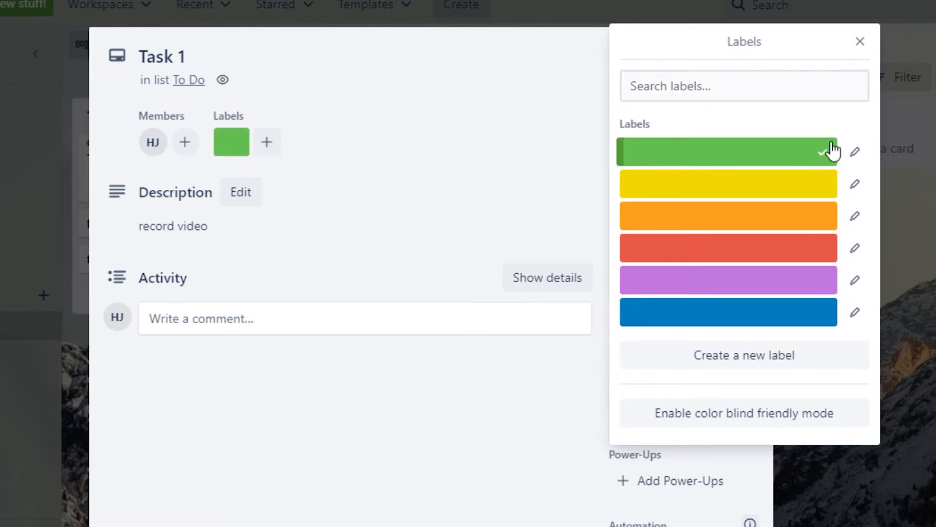
pyautogui.click(824, 159)
pyautogui.click(858, 152)
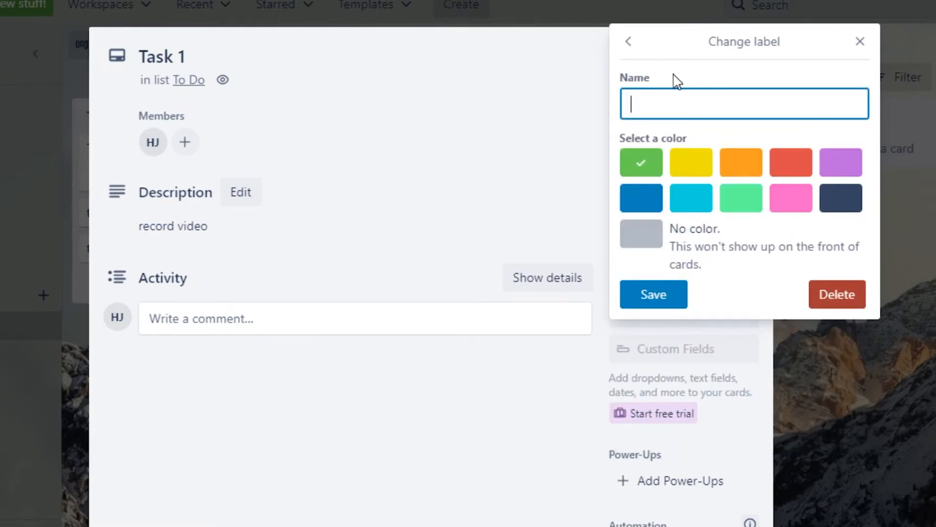
pyautogui.write('RE')
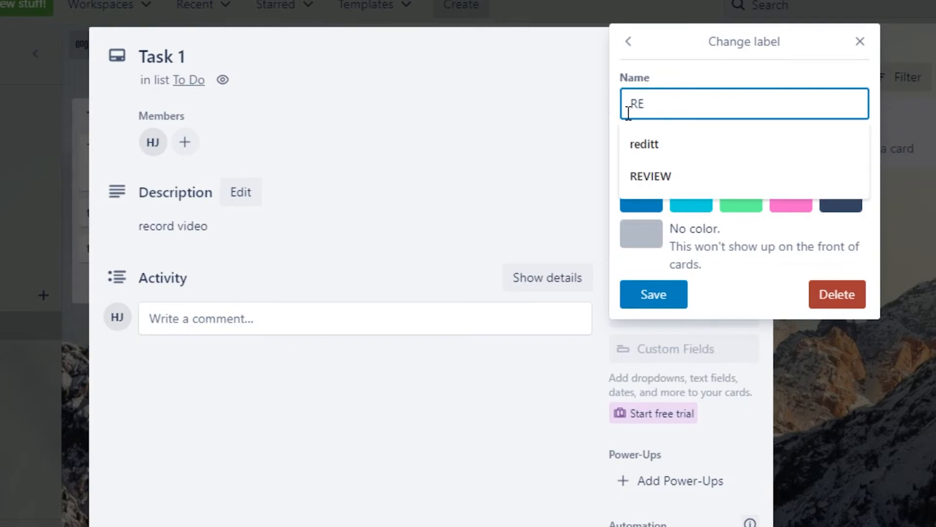
pyautogui.write('cording')
pyautogui.click(656, 299)
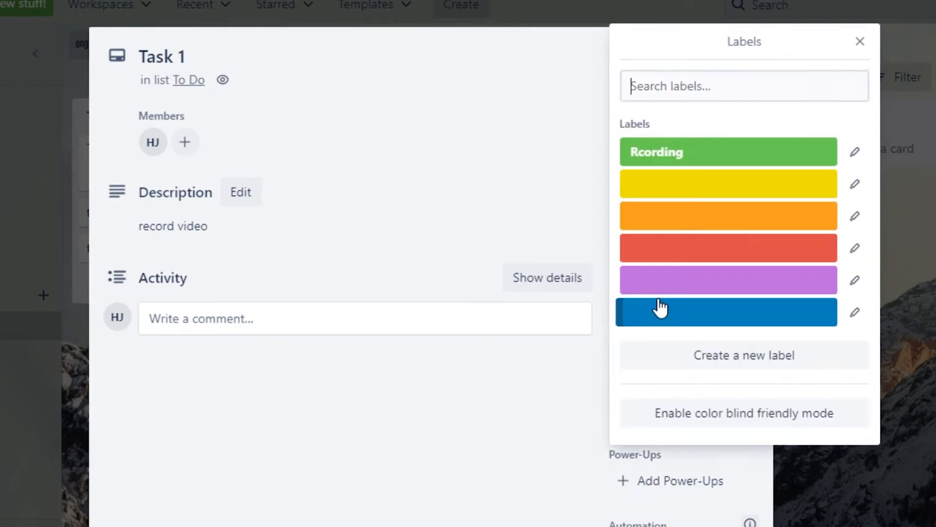
# - Name the yellow label "script needed" and the orange label "urgent"
pyautogui.click(854, 189)
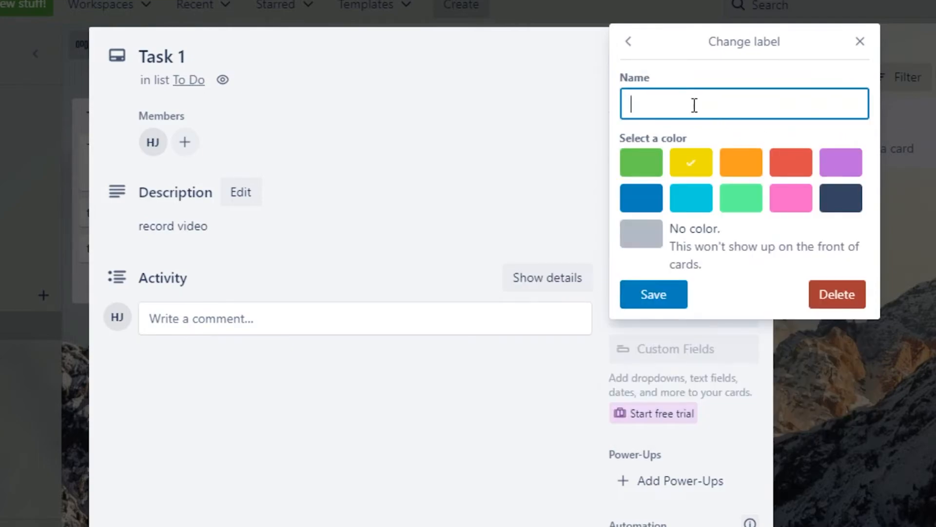
pyautogui.write('script needed')
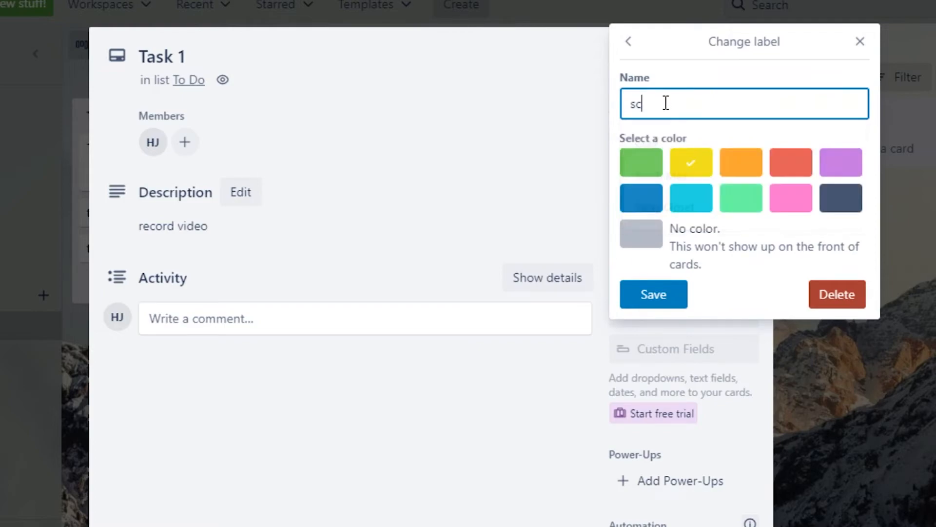
pyautogui.press('Return')
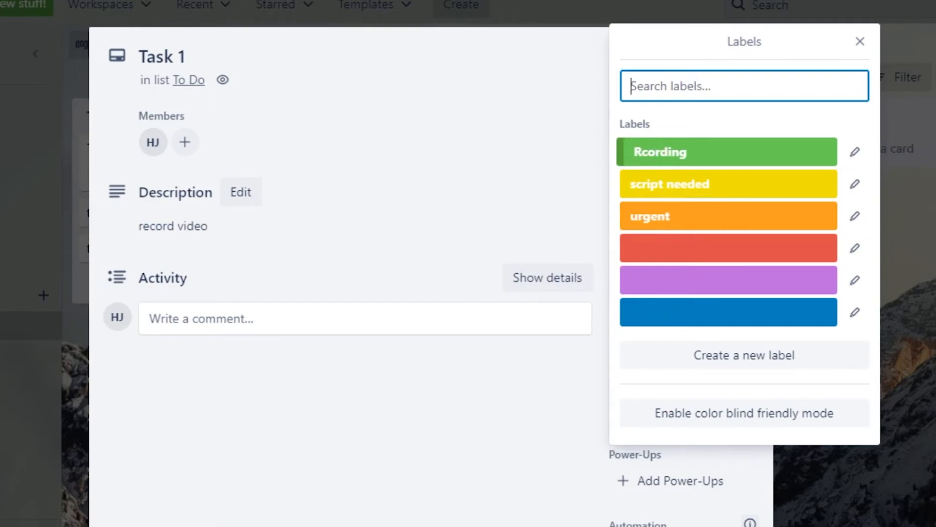
# - Apply the Rcording and script needed labels to the Task 1 card, and open the red label for editing
pyautogui.click(672, 155)
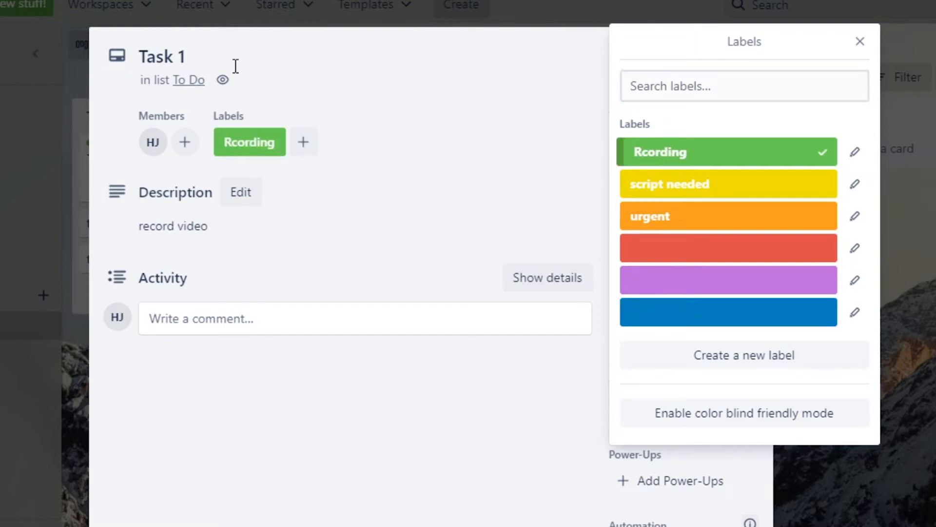
pyautogui.click(697, 185)
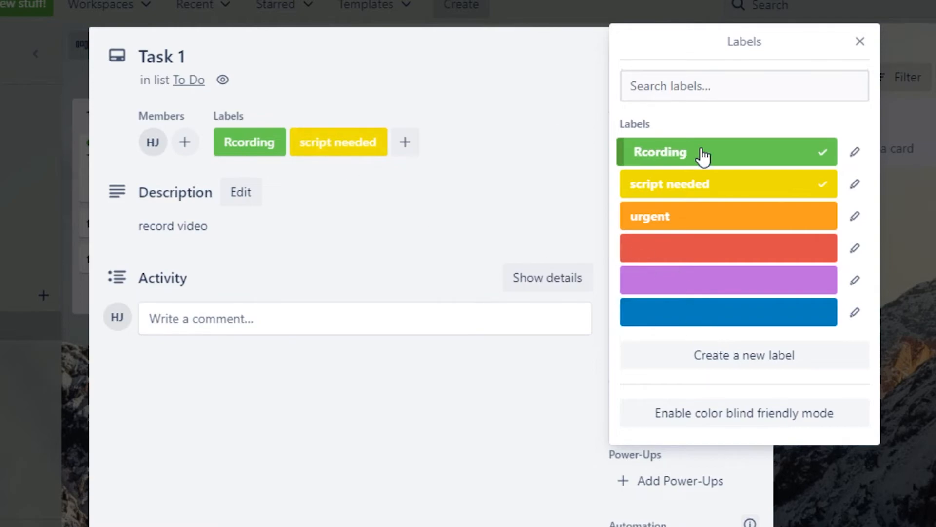
pyautogui.click(855, 247)
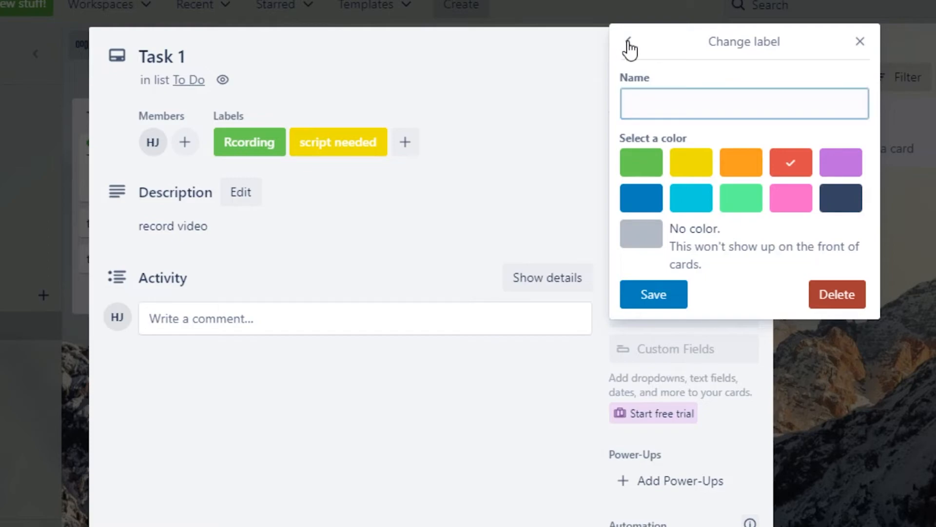
# - Leave the label editor and try a due date of 2/28/2022 on the Task 1 card without saving it
pyautogui.click(628, 44)
pyautogui.click(546, 80)
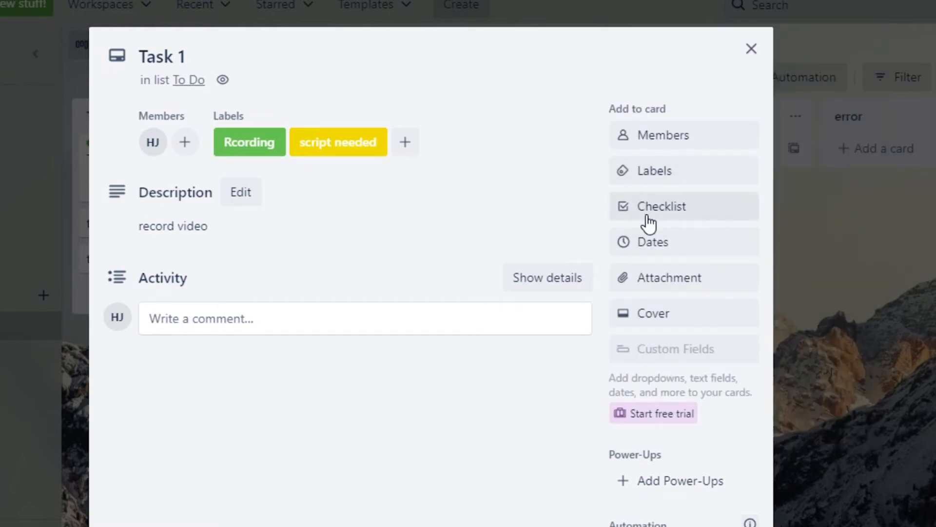
pyautogui.click(644, 249)
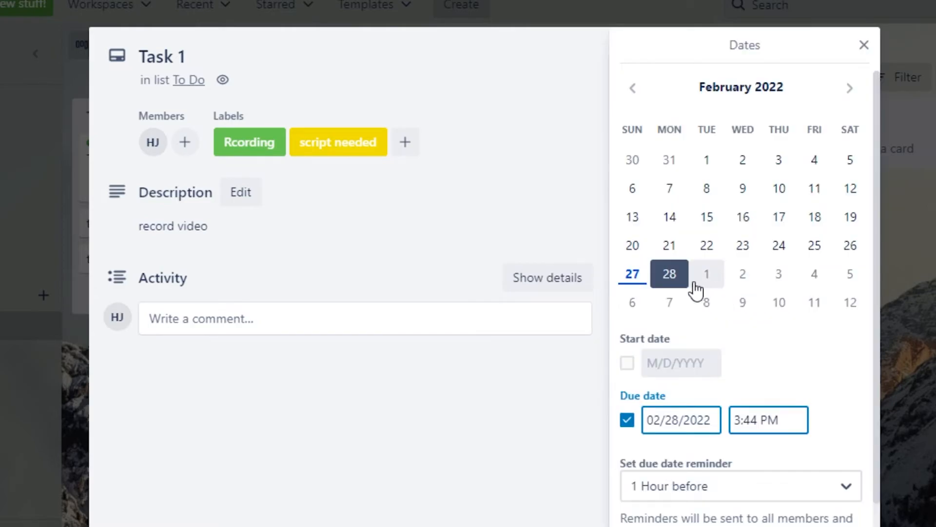
pyautogui.click(671, 277)
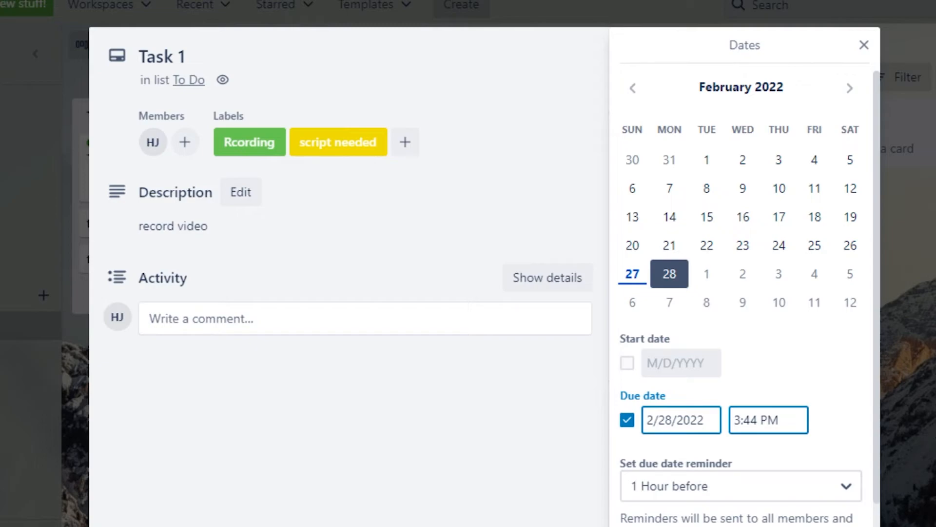
pyautogui.click(454, 498)
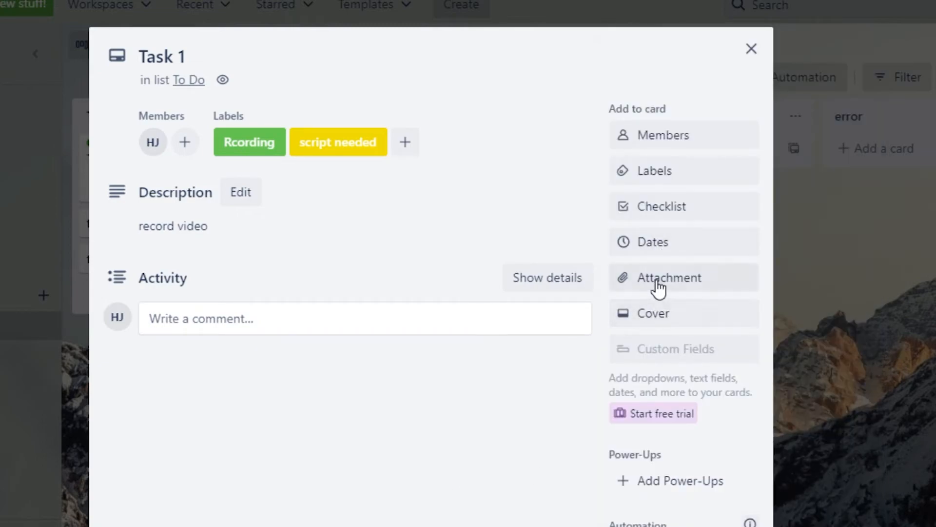
# - Give the Task 1 card a pink cover and close the card to return to the board
pyautogui.click(649, 323)
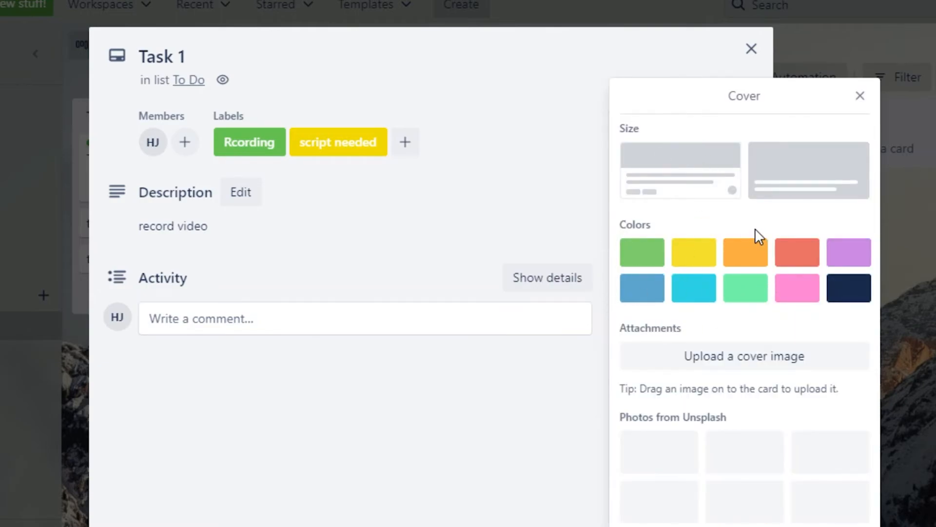
pyautogui.click(794, 291)
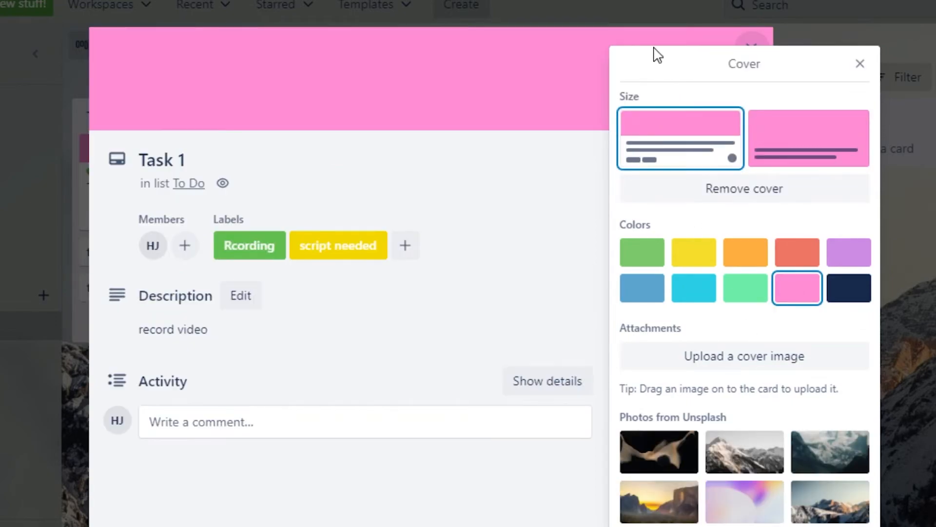
pyautogui.click(868, 63)
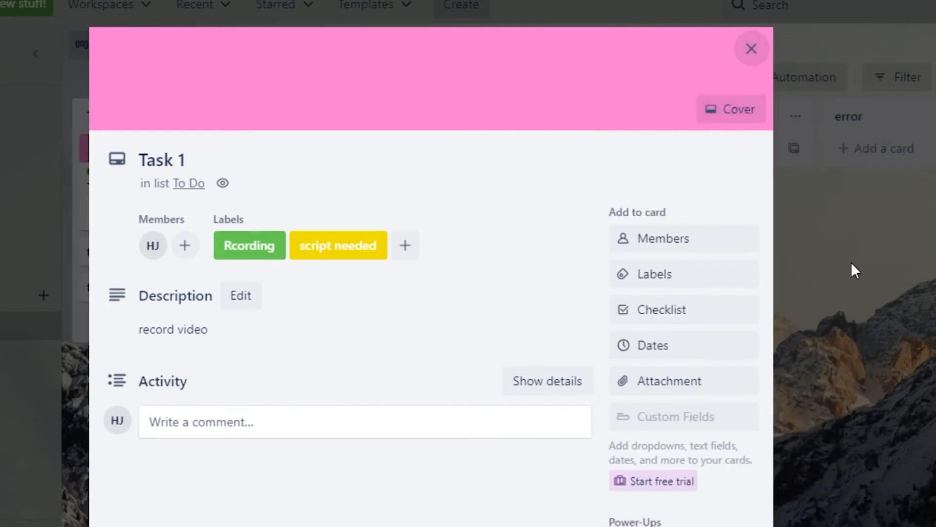
pyautogui.click(87, 151)
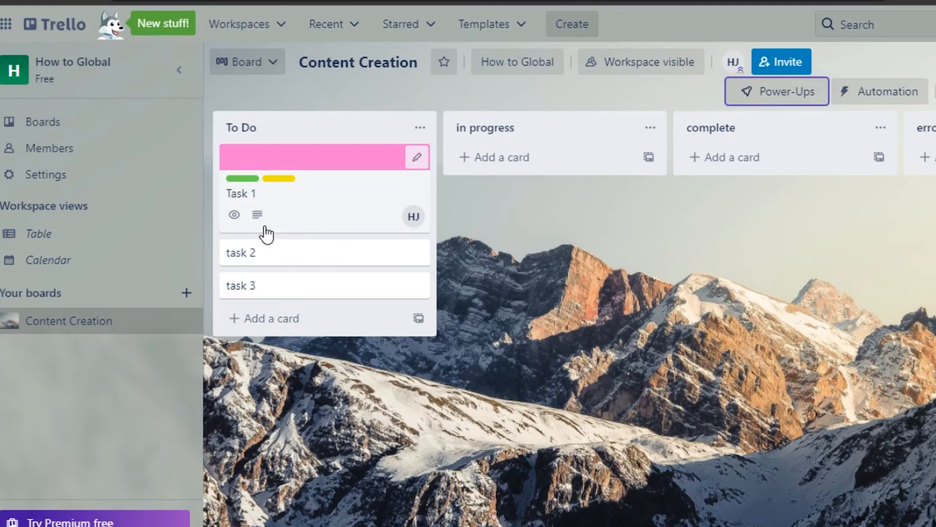
# - Move Task 1 to the in progress list, and task 2 through in progress to the complete list
pyautogui.moveTo(283, 255); pyautogui.dragTo(515, 161)
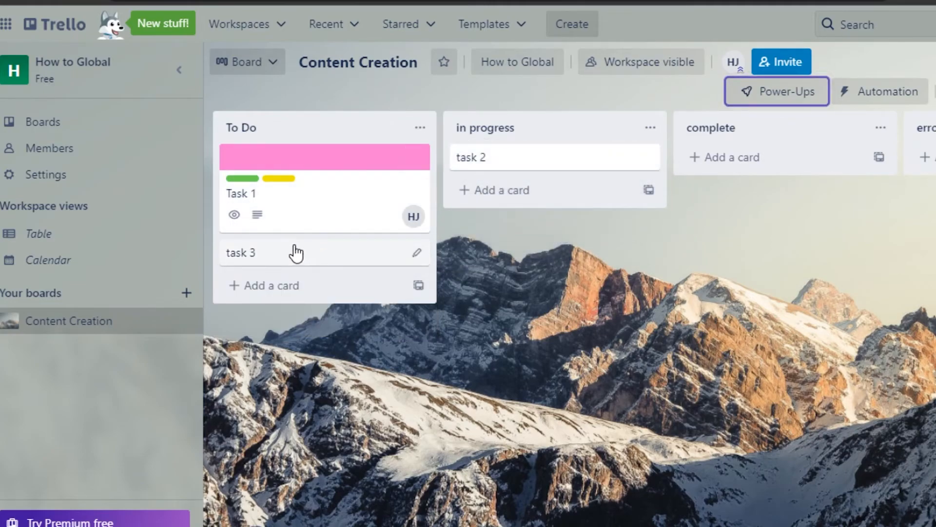
pyautogui.moveTo(301, 211); pyautogui.dragTo(525, 213)
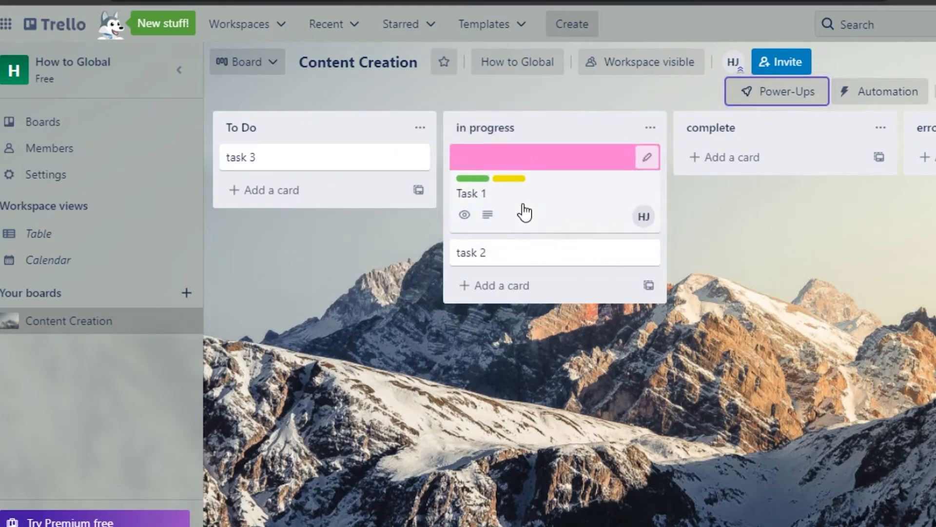
pyautogui.moveTo(541, 251); pyautogui.dragTo(748, 163)
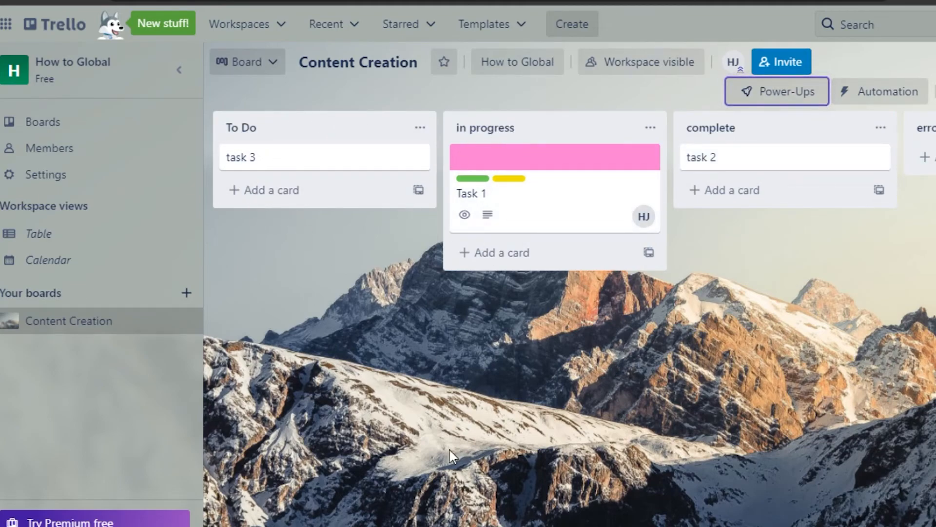
pyautogui.moveTo(450, 524)
pyautogui.mouseDown()
pyautogui.moveTo(644, 521)
pyautogui.moveTo(450, 524)
pyautogui.mouseUp()
pyautogui.click(157, 294)
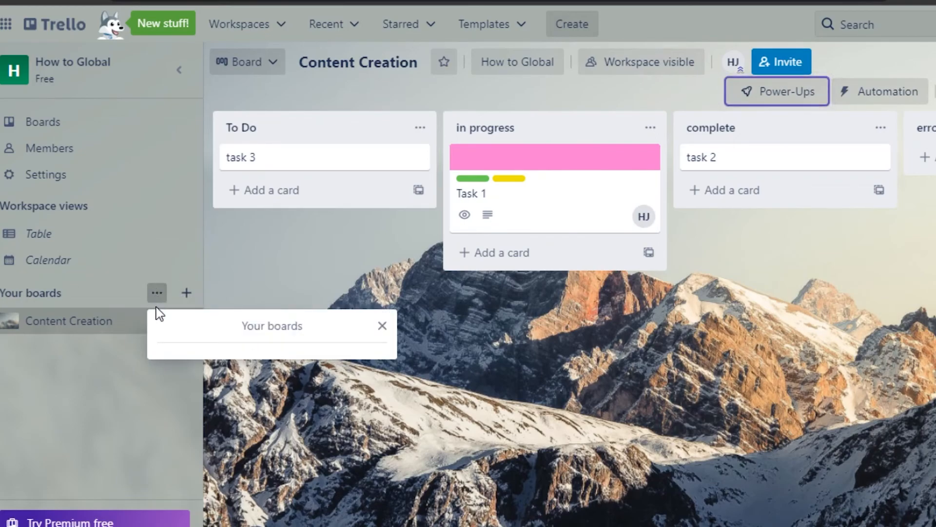
pyautogui.click(277, 271)
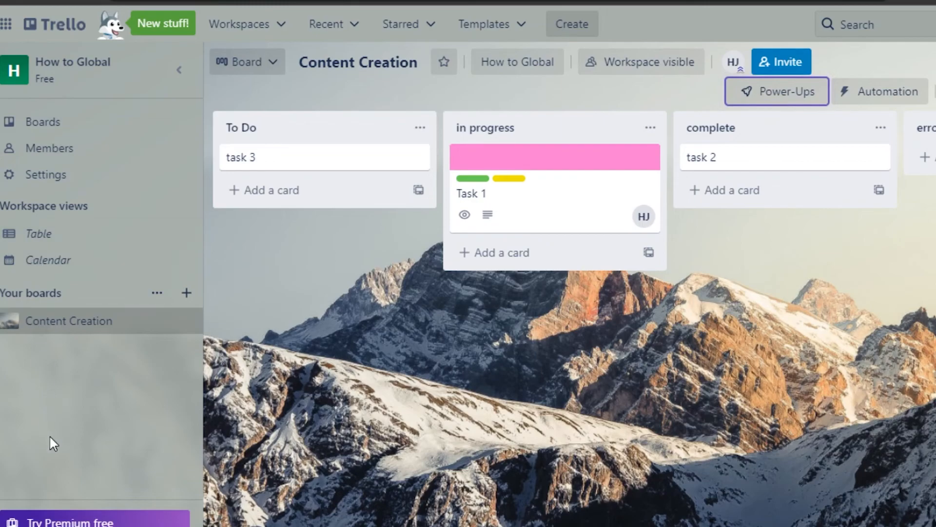
pyautogui.click(271, 25)
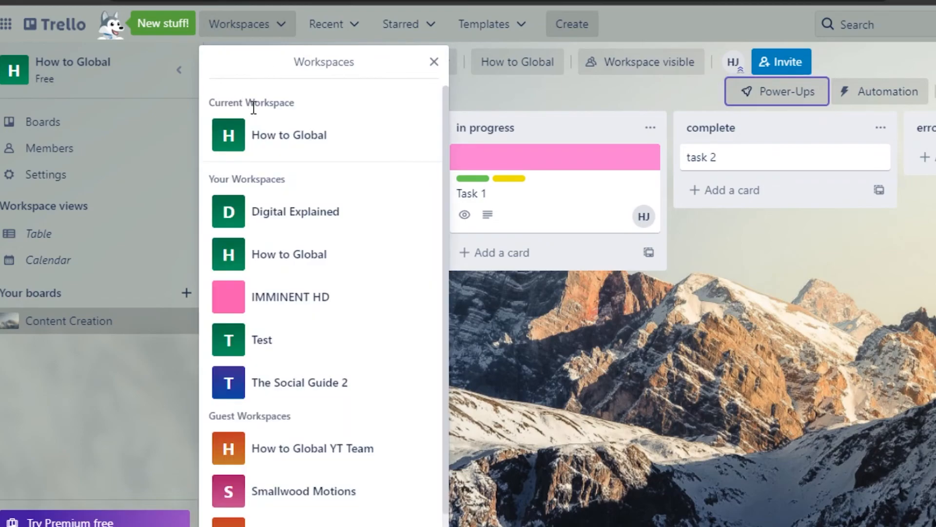
pyautogui.click(493, 439)
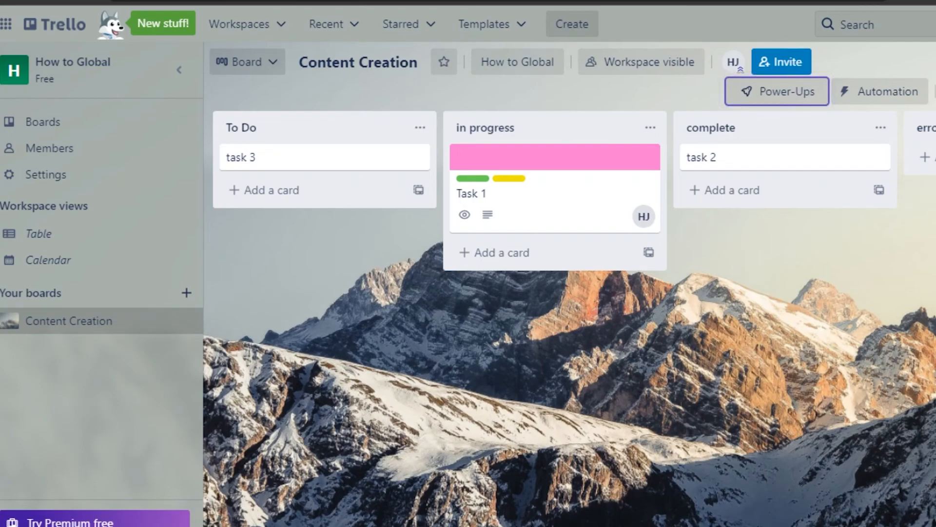
pyautogui.hscroll(4, 570, 317)
pyautogui.hscroll(-4, 570, 317)
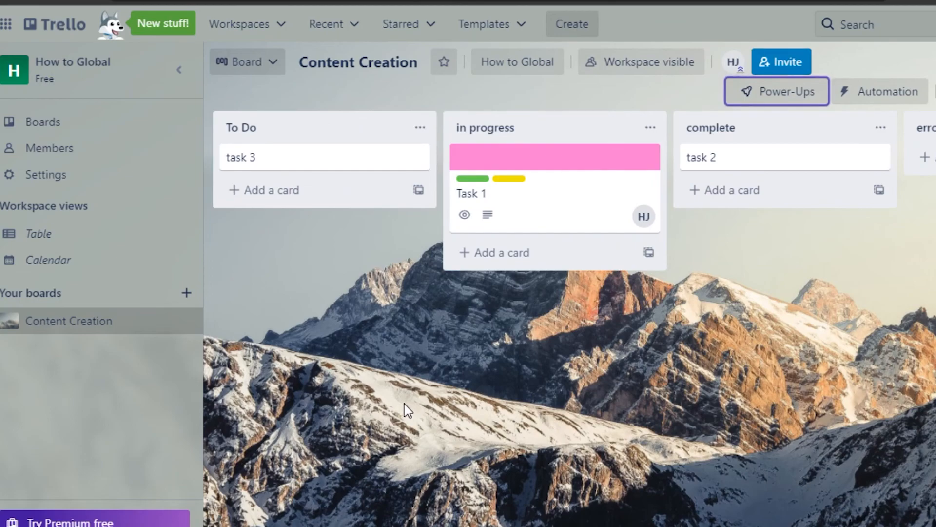
pyautogui.hscroll(4, 353, 86)
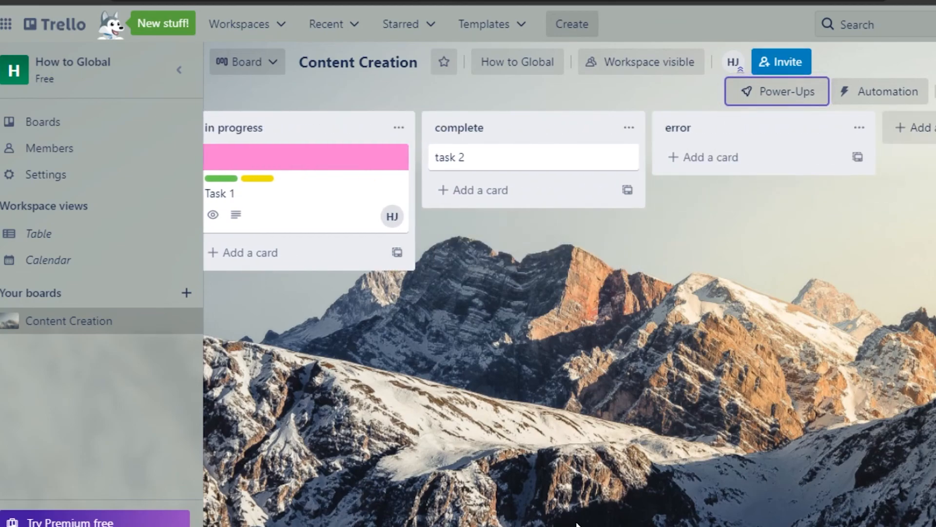
pyautogui.hscroll(-4, 354, 85)
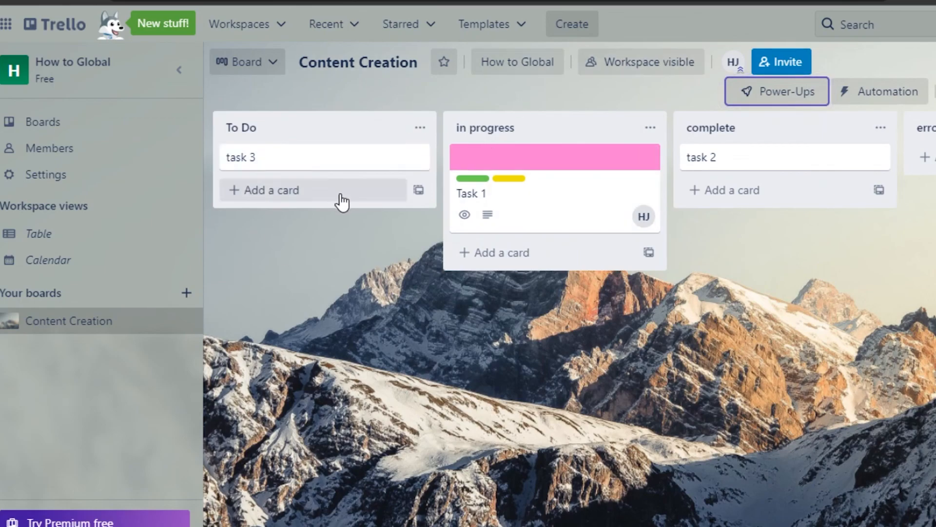
pyautogui.moveTo(559, 201); pyautogui.dragTo(579, 190)
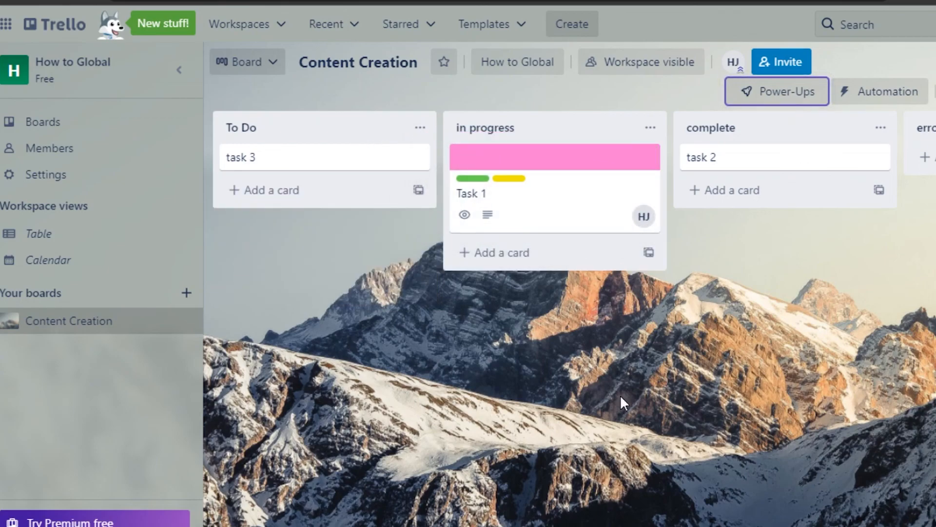